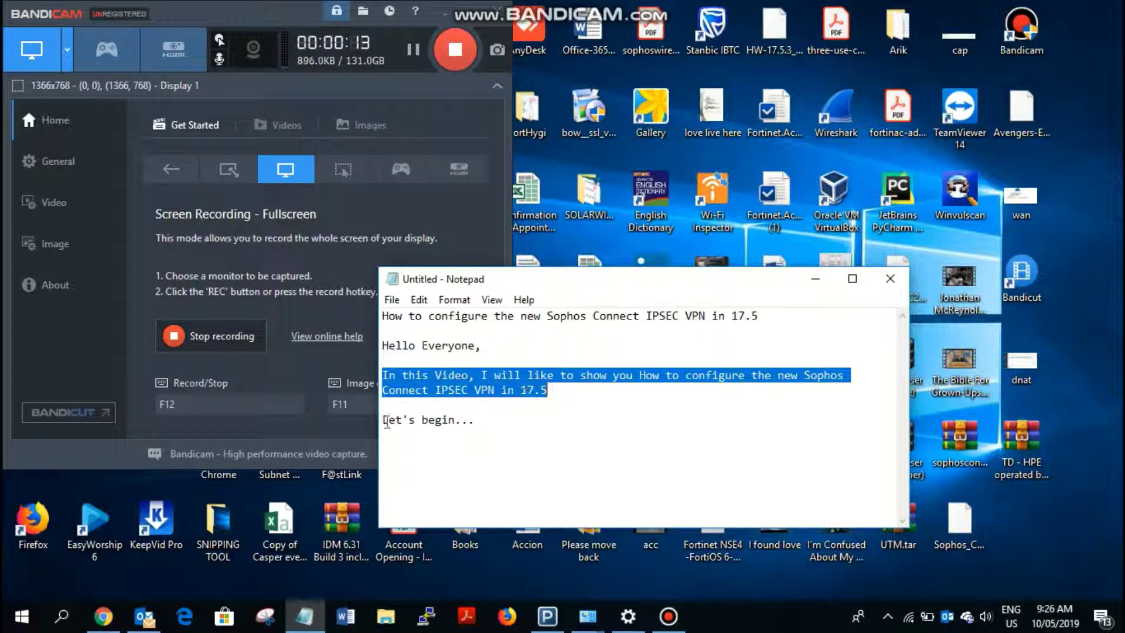
# - Bring up the XG Firewall console in Chrome and show the VPN page's IPsec connections list
pyautogui.moveTo(389, 419); pyautogui.dragTo(469, 420)
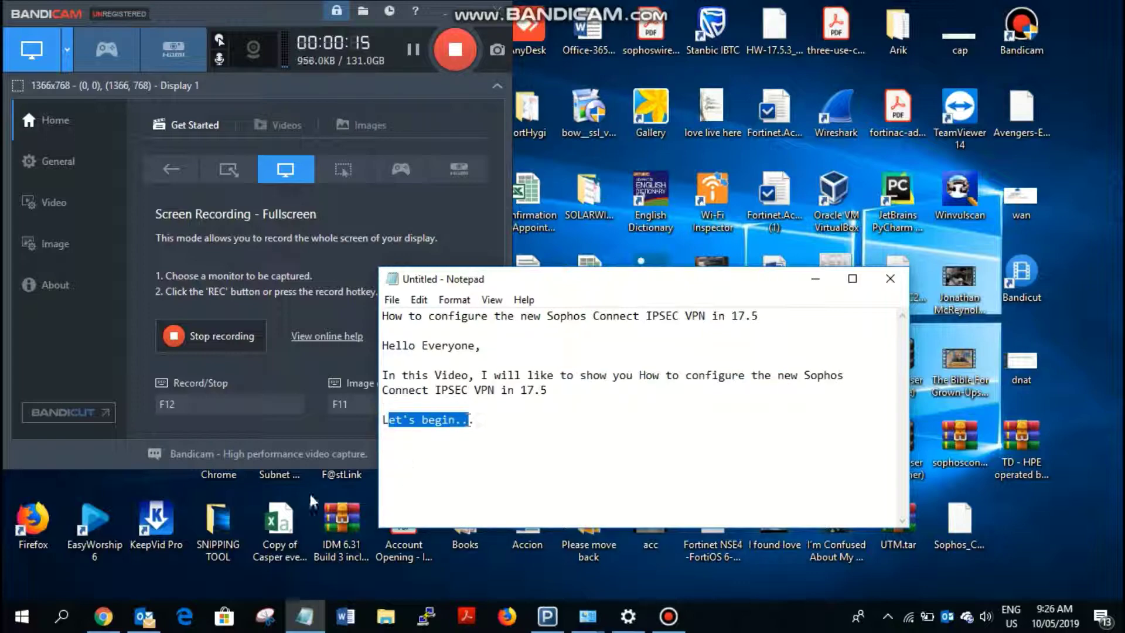
pyautogui.click(113, 625)
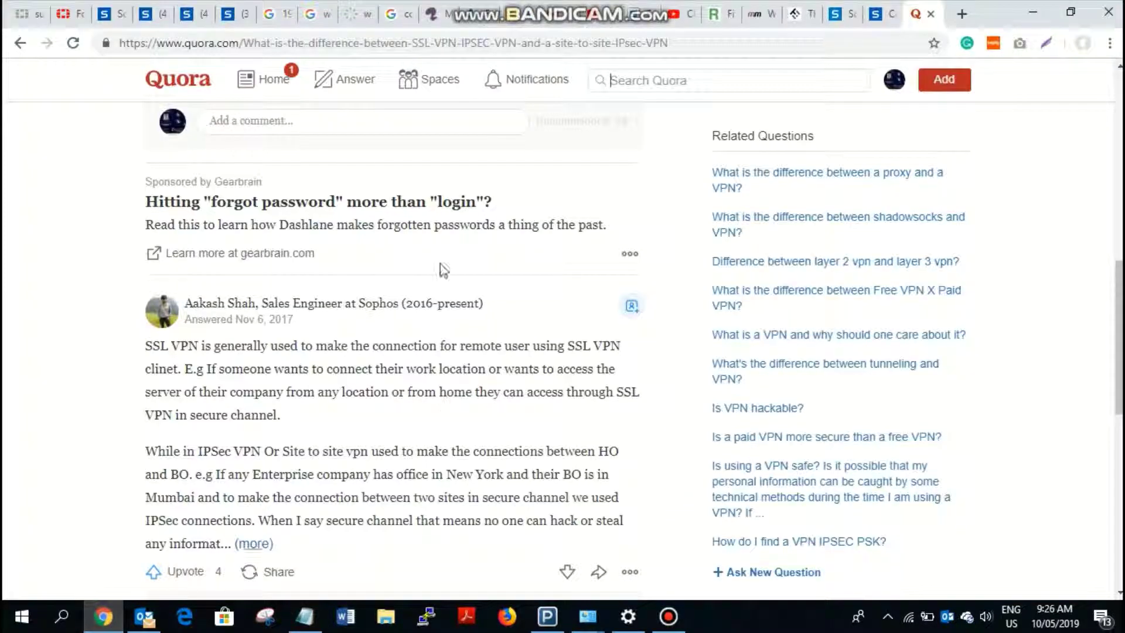
pyautogui.click(857, 18)
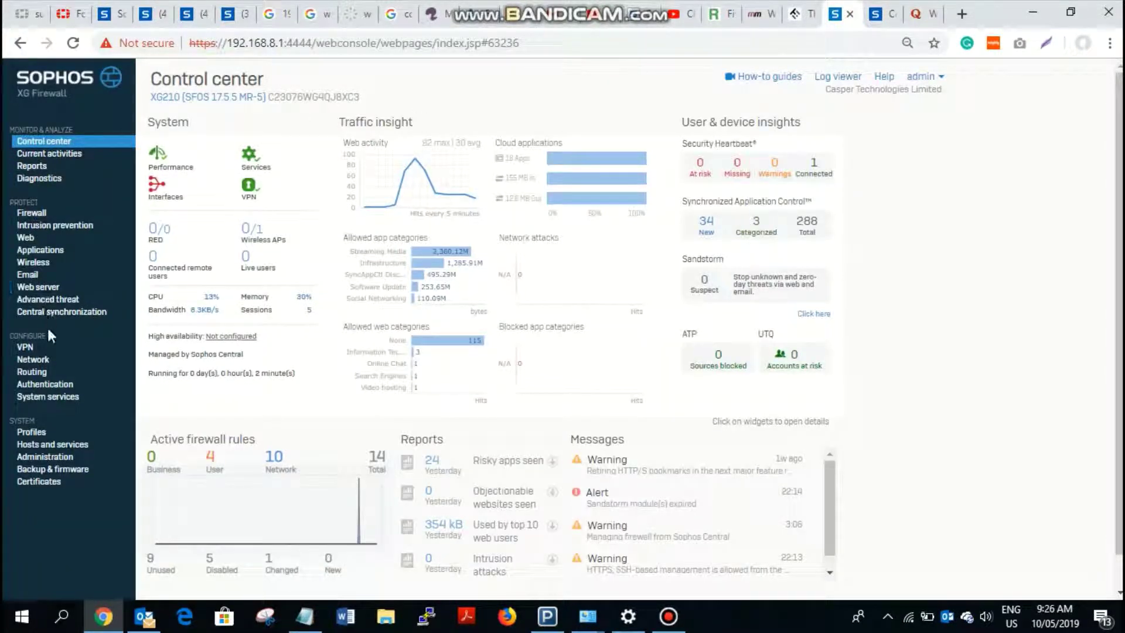
pyautogui.click(33, 347)
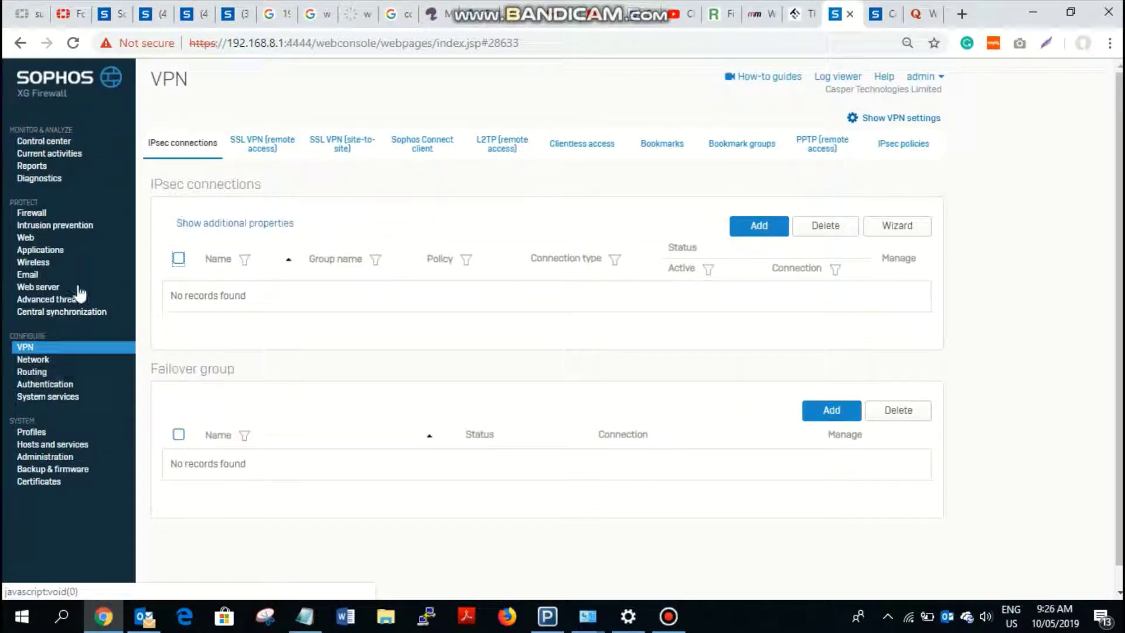
# - Enable the Sophos Connect client on interface Port2 - 192.168.9.3 with Preshared key authentication
pyautogui.click(428, 149)
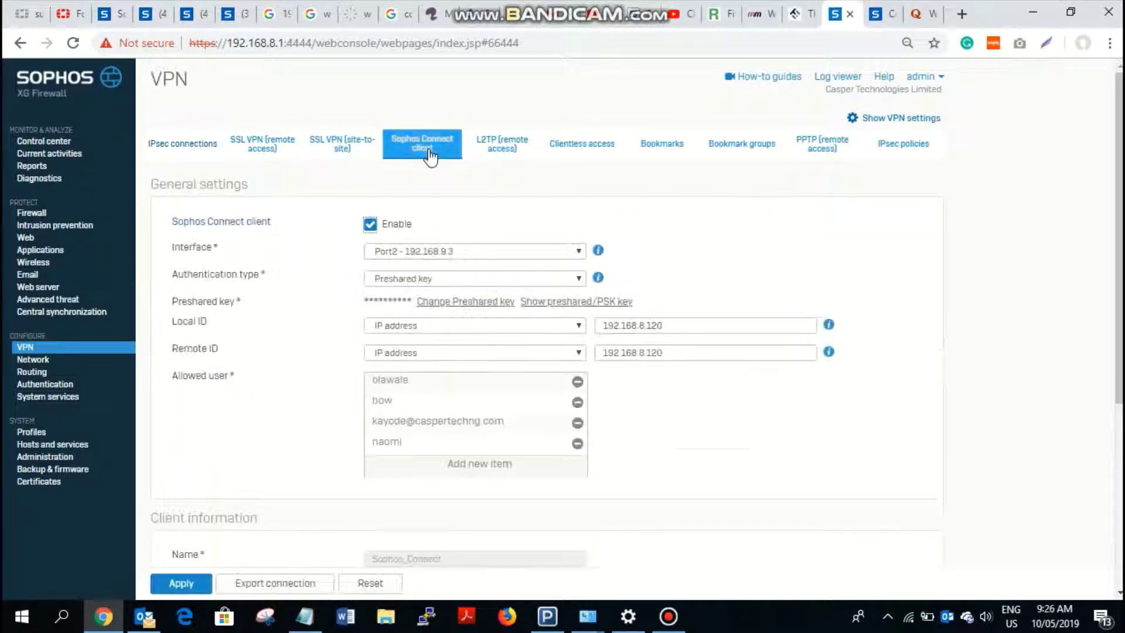
pyautogui.click(370, 227)
pyautogui.click(369, 226)
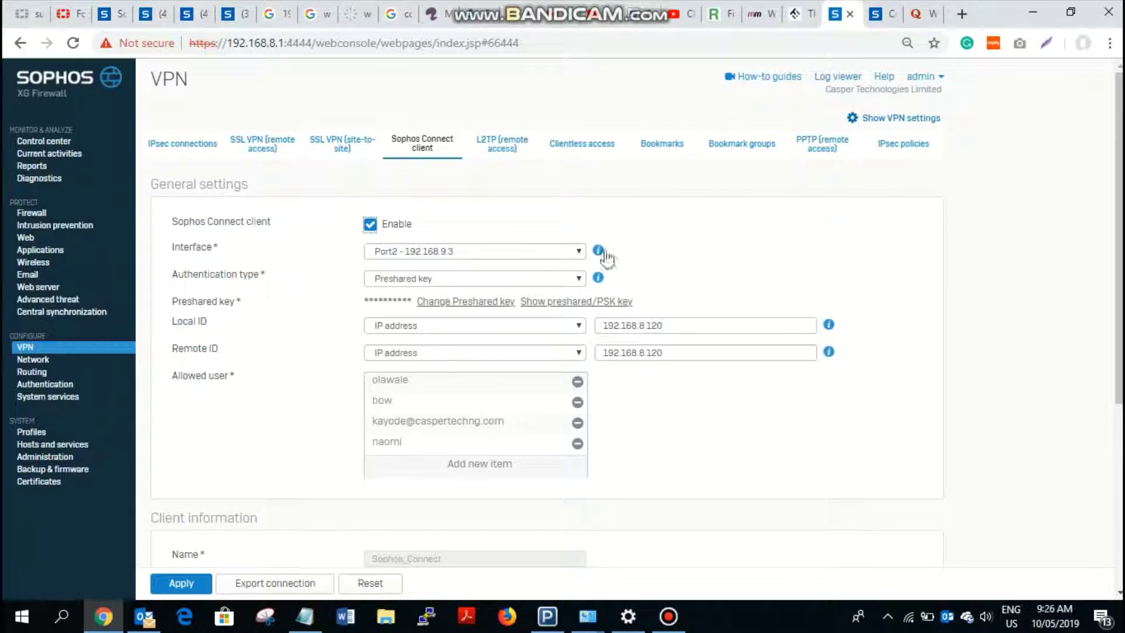
pyautogui.moveTo(595, 255)
pyautogui.click(574, 256)
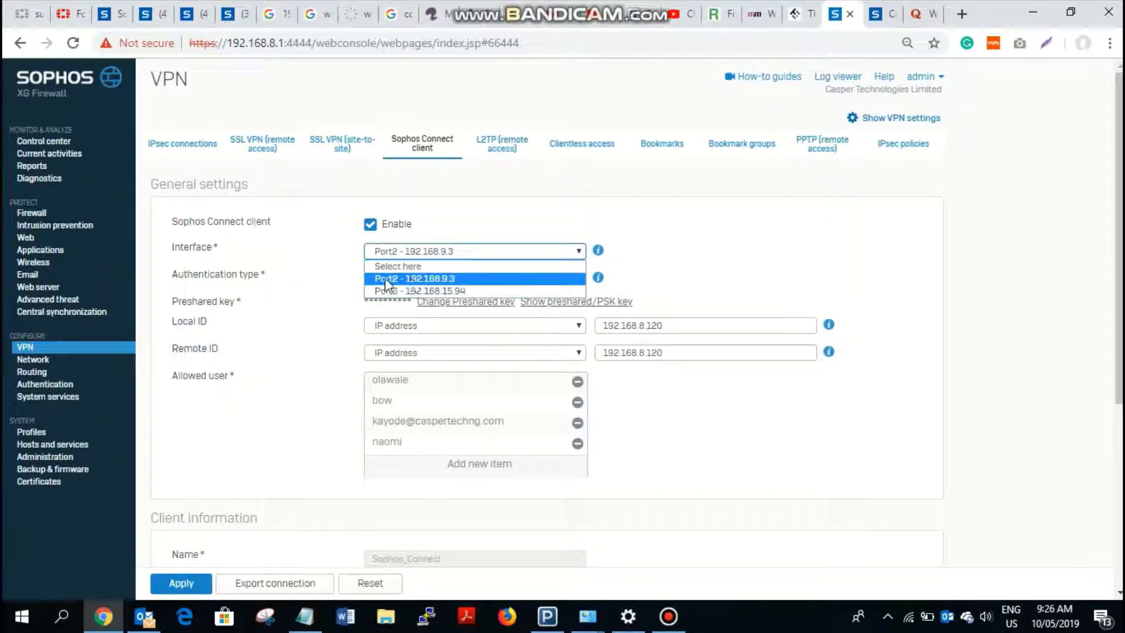
pyautogui.click(426, 278)
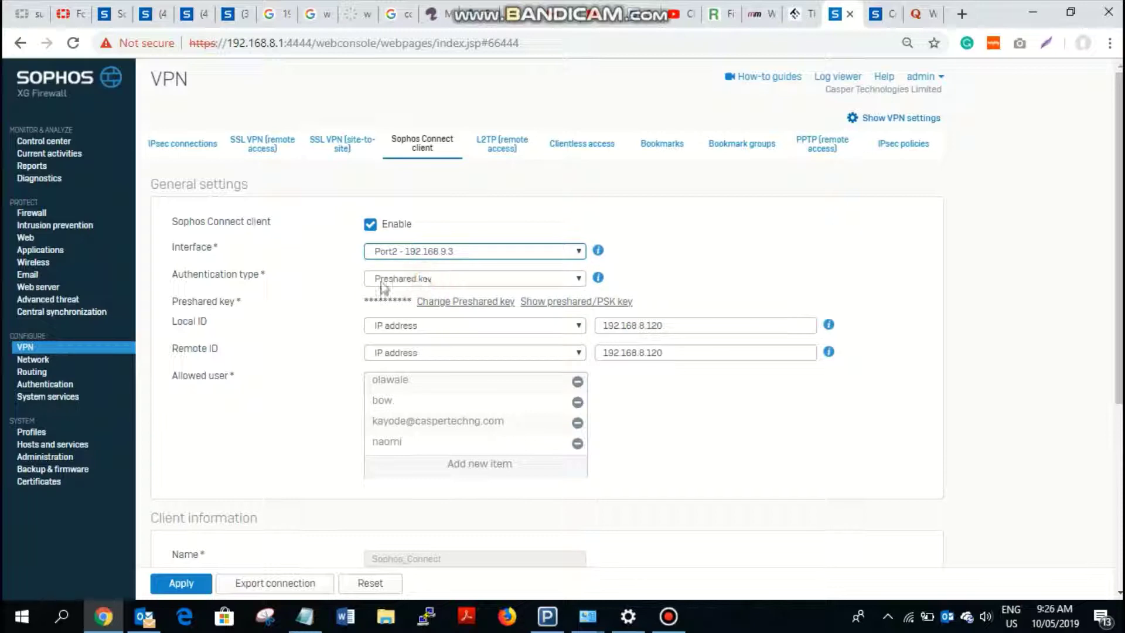
pyautogui.click(577, 284)
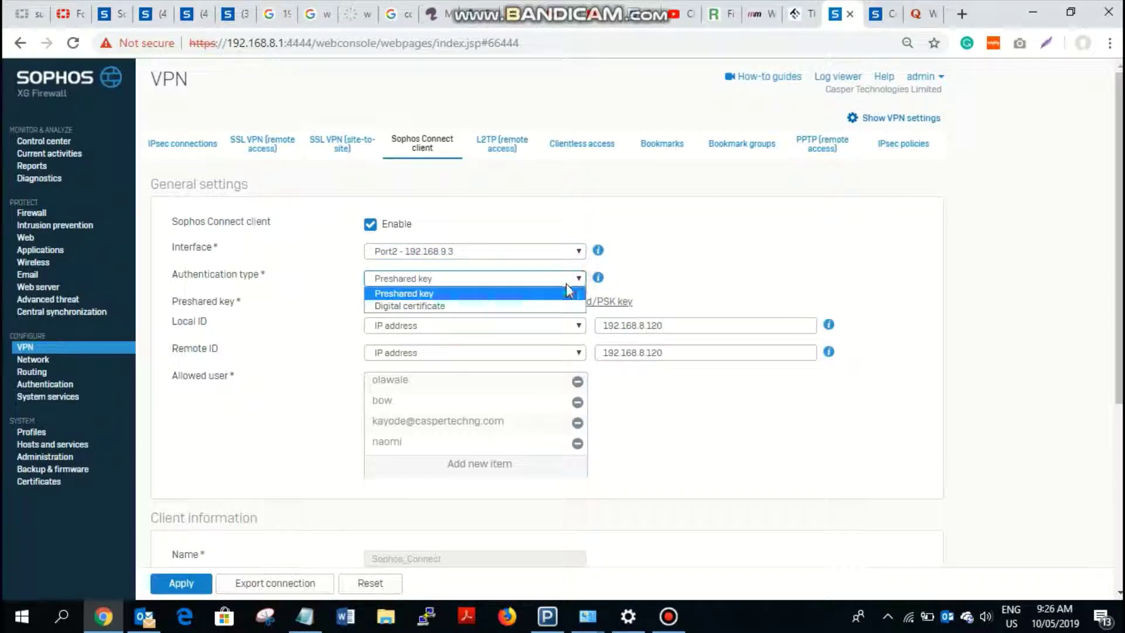
pyautogui.click(382, 293)
pyautogui.moveTo(598, 280)
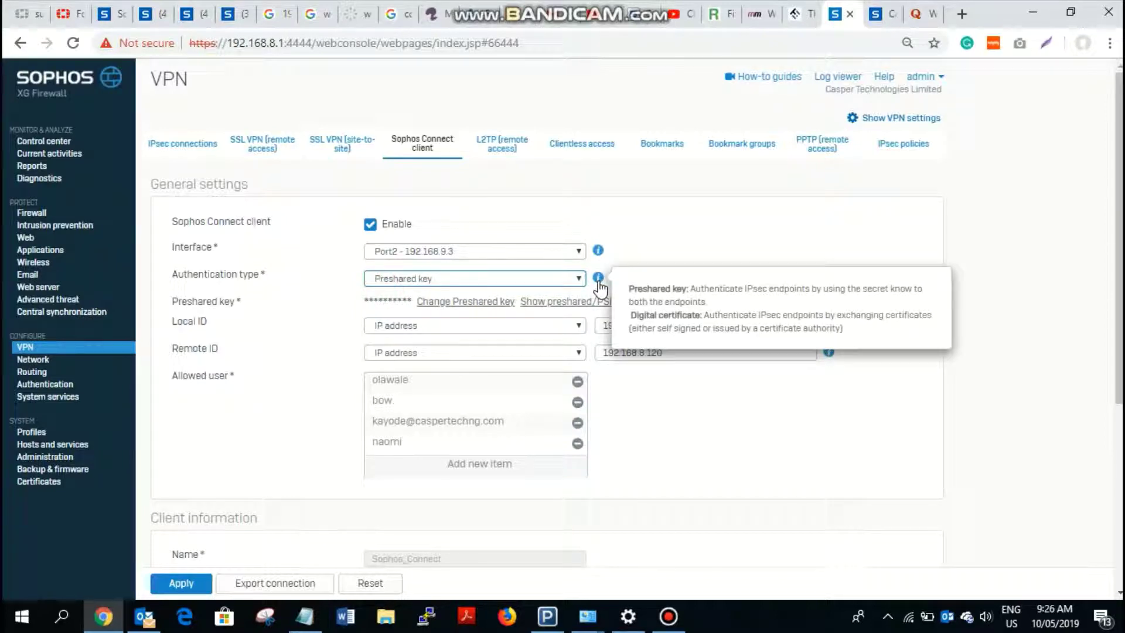
# - Enter a new preshared key for the Sophos Connect client and retype it in Confirm Preshared key
pyautogui.click(458, 305)
pyautogui.click(443, 306)
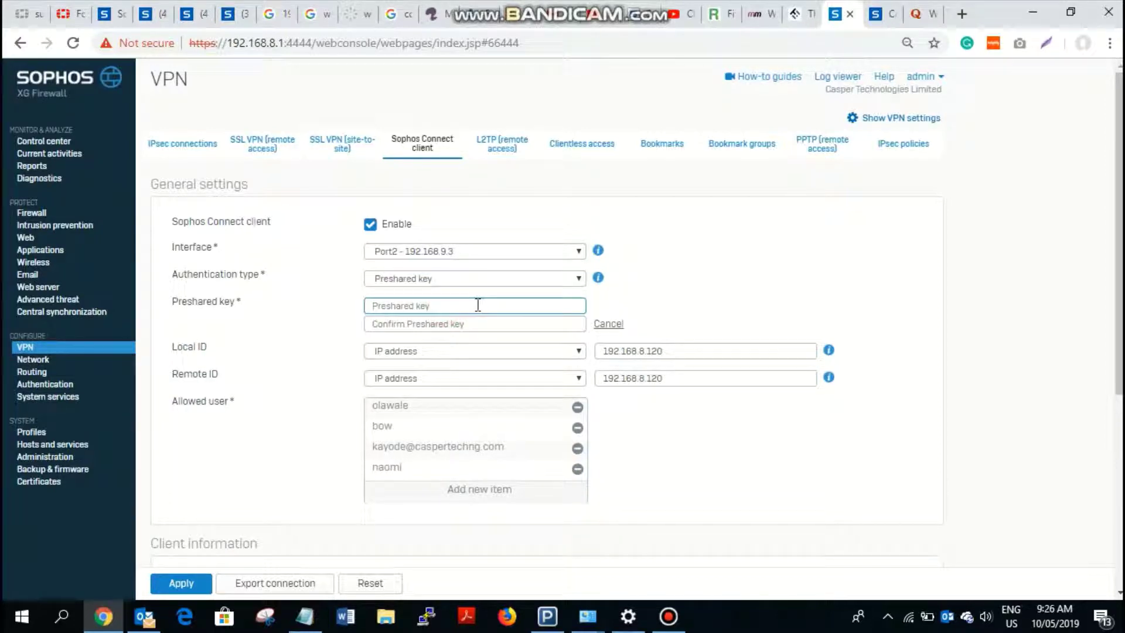
pyautogui.write('••')
pyautogui.press('Tab')
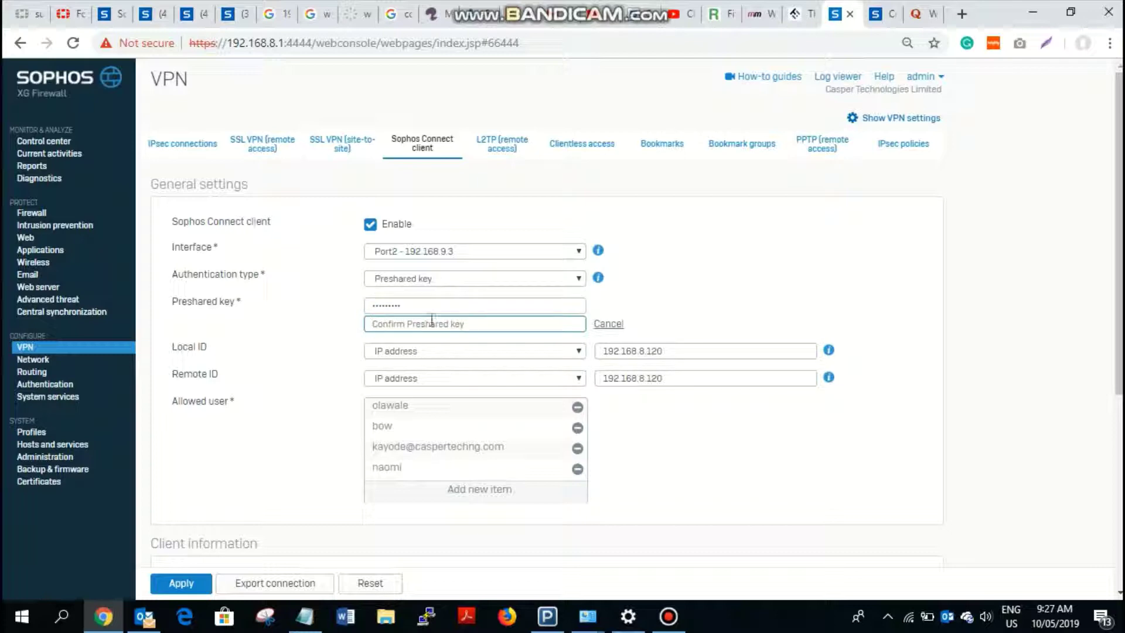
pyautogui.doubleClick(422, 305)
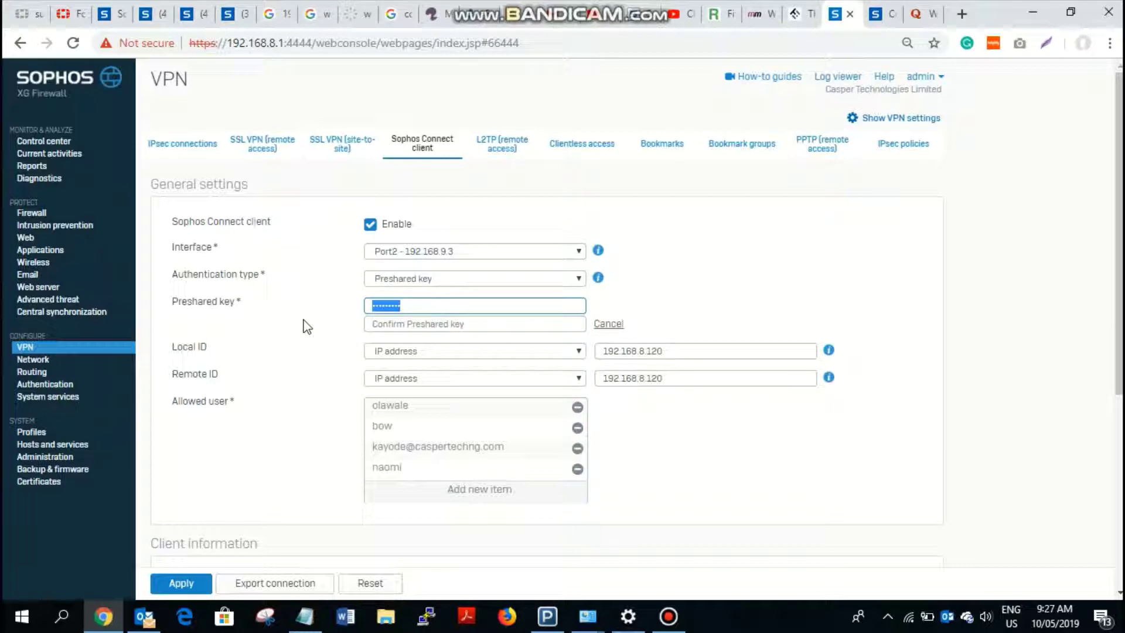
pyautogui.write('••')
pyautogui.click(451, 322)
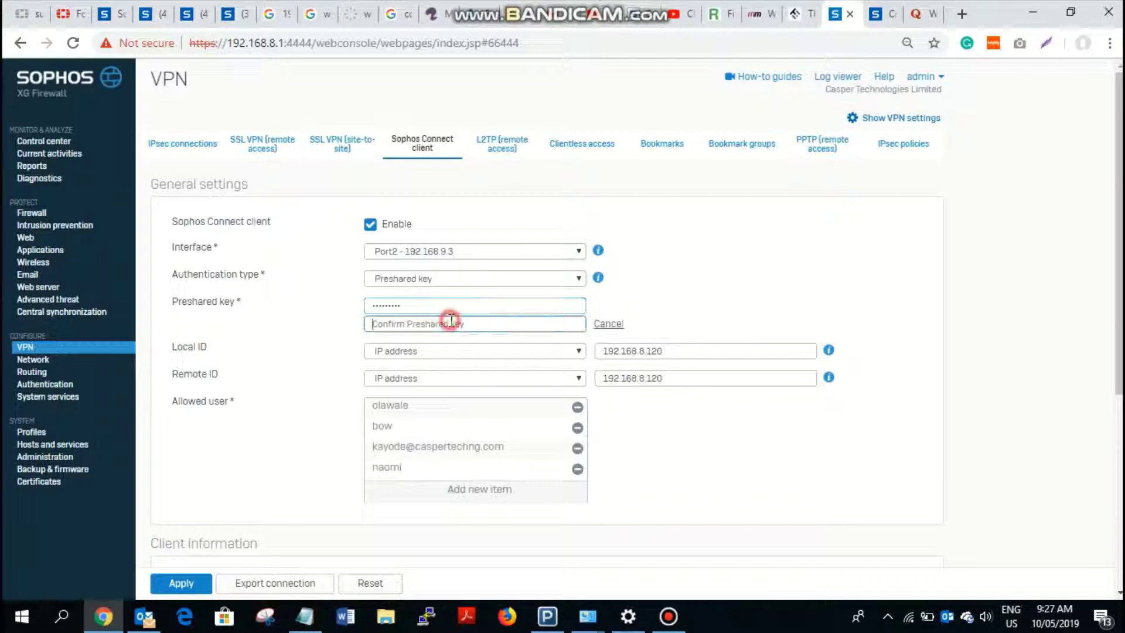
pyautogui.write('•')
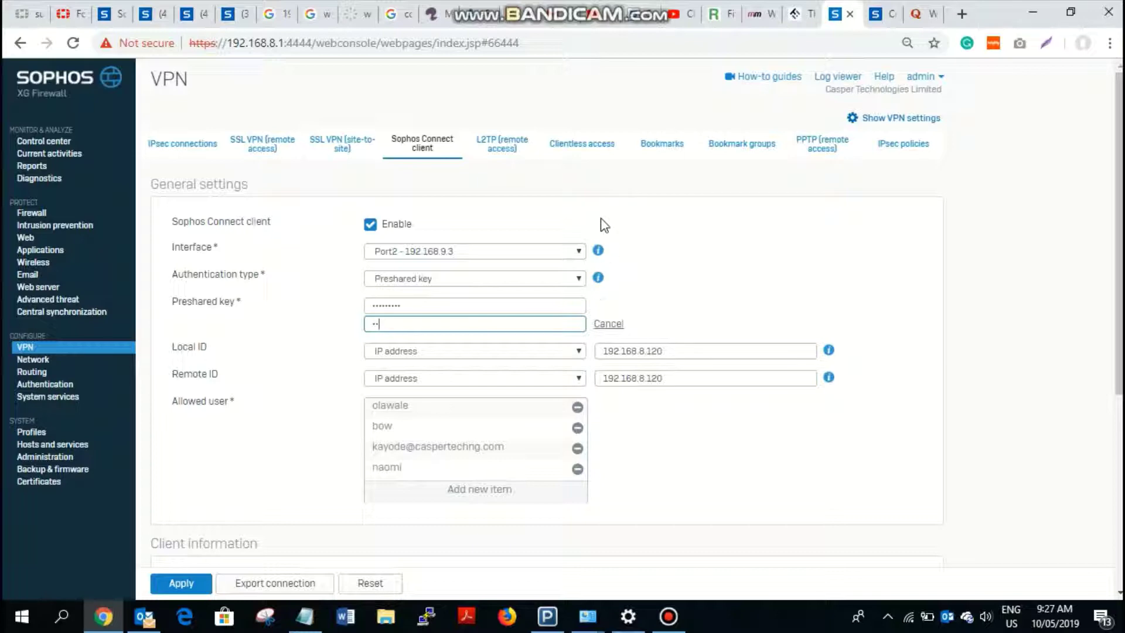
pyautogui.doubleClick(501, 305)
pyautogui.press('BackSpace')
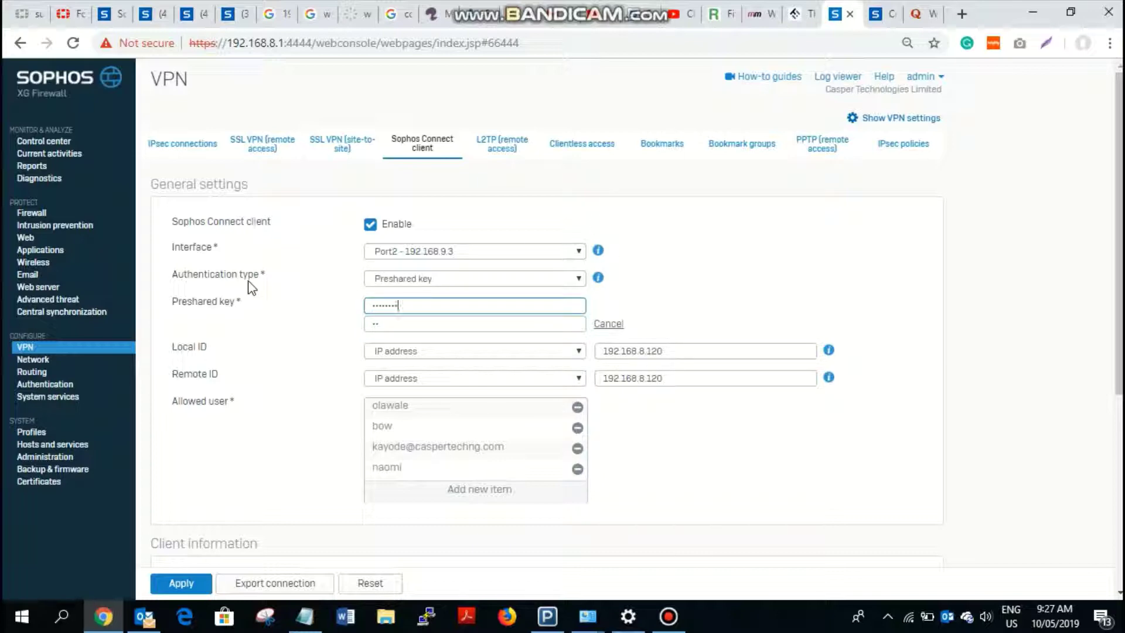
pyautogui.doubleClick(397, 326)
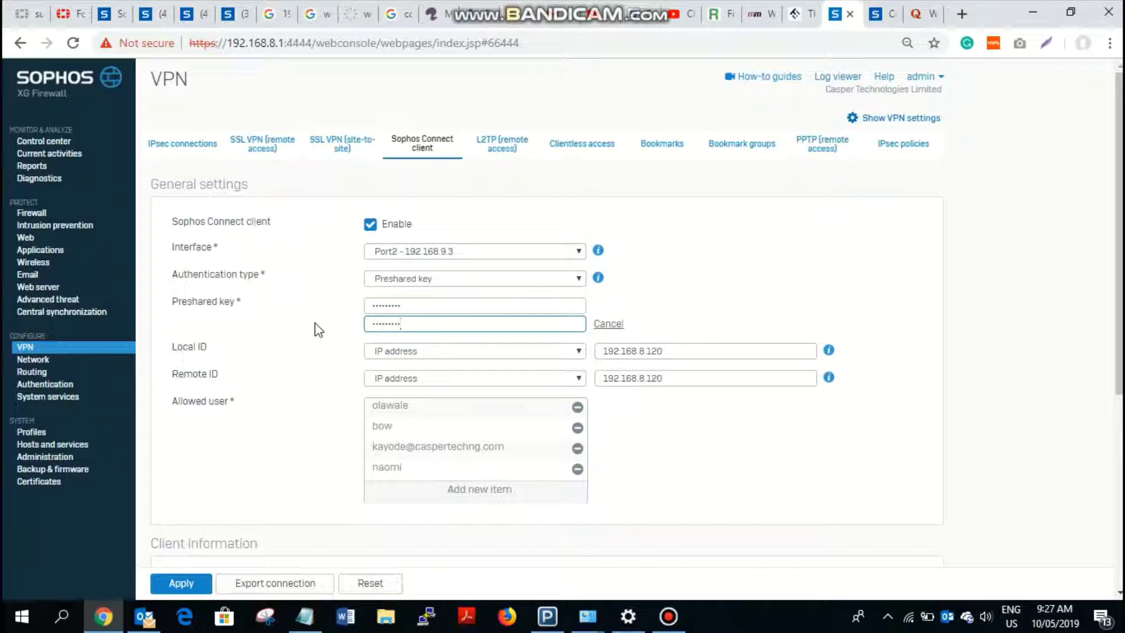
pyautogui.click(413, 351)
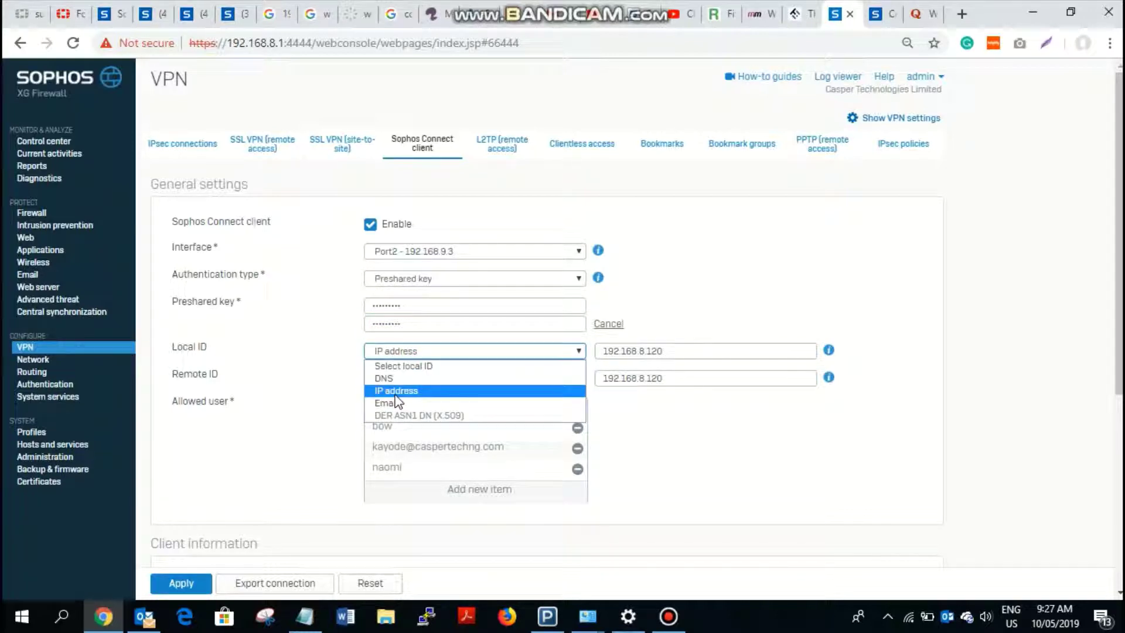
pyautogui.click(404, 390)
pyautogui.click(666, 352)
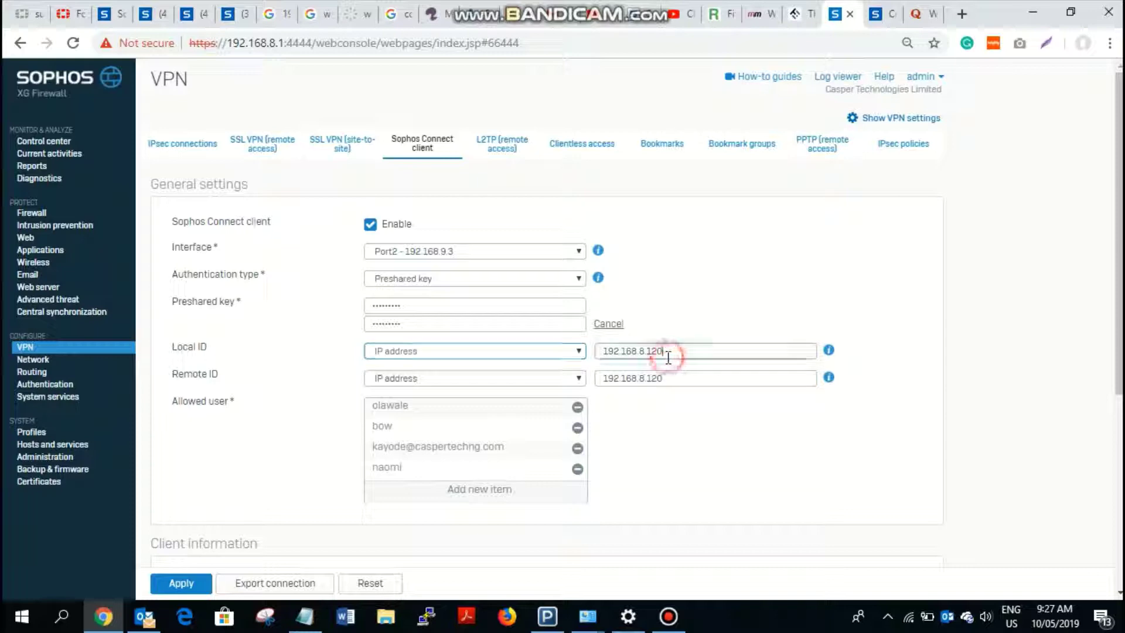
pyautogui.click(402, 379)
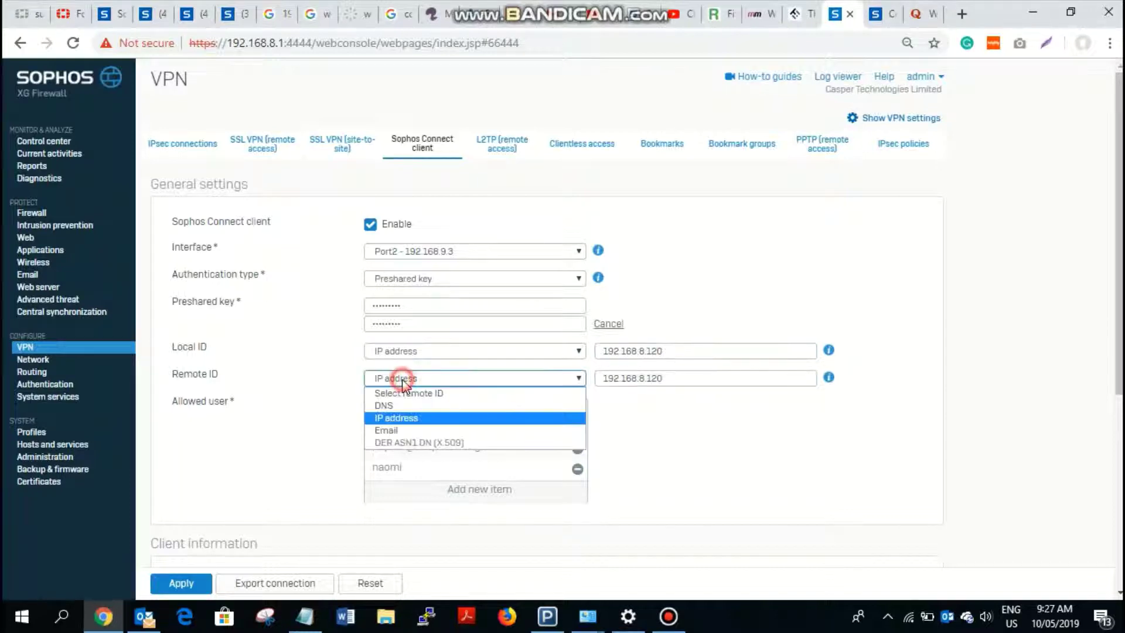
pyautogui.click(410, 417)
pyautogui.click(639, 379)
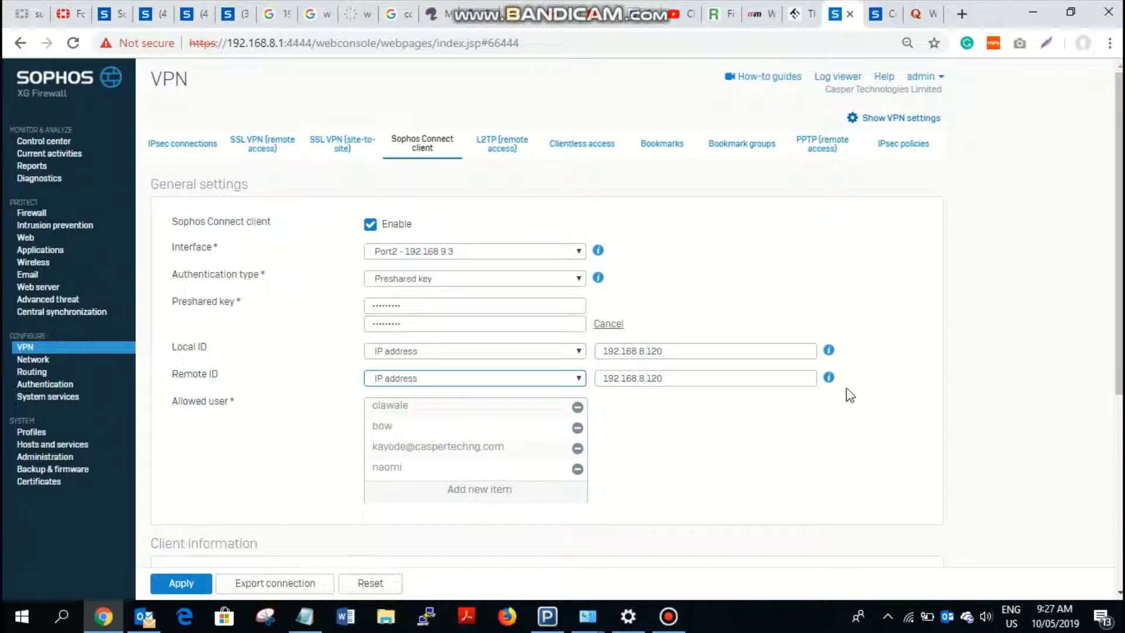
pyautogui.moveTo(832, 390)
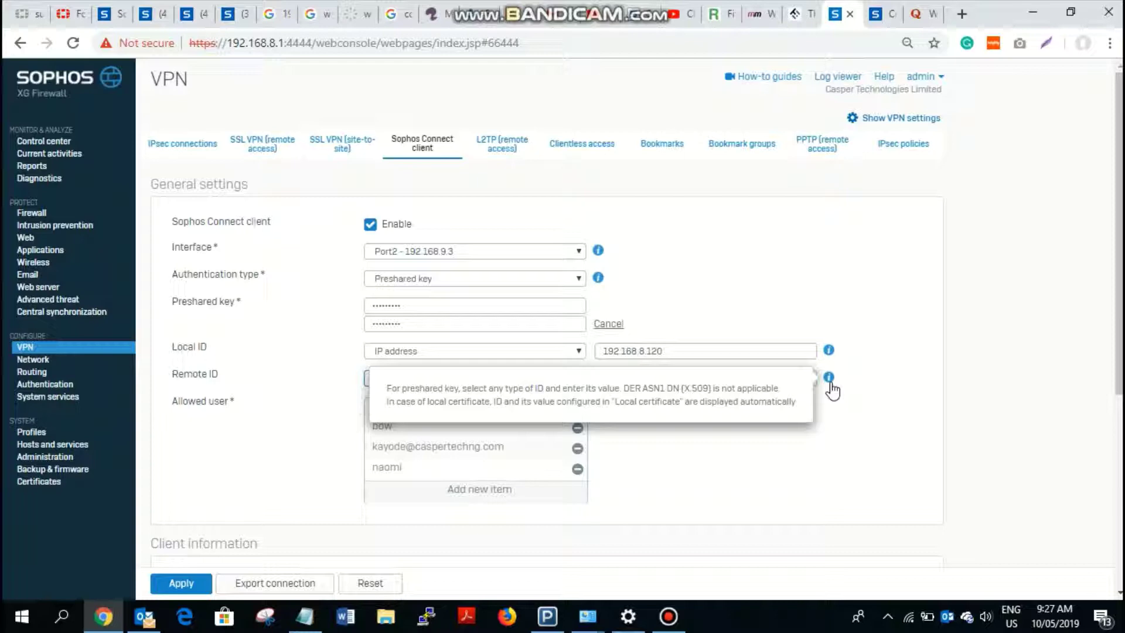
# - Add a fifth user account to the Sophos Connect client's Allowed user list
pyautogui.scroll(-3, 366, 448)
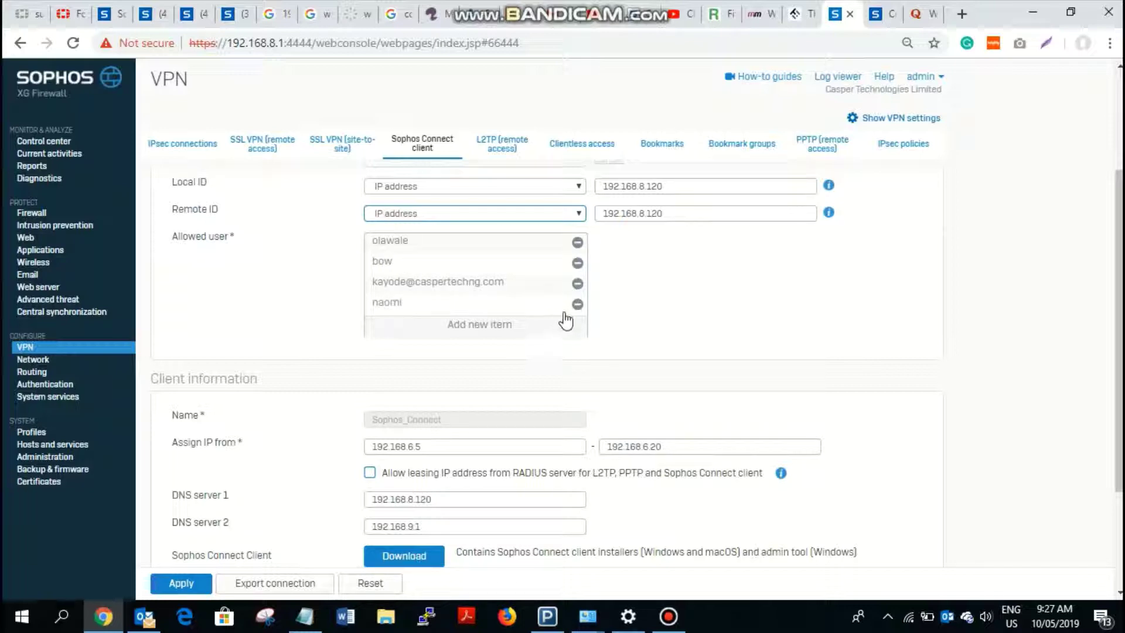
pyautogui.click(493, 326)
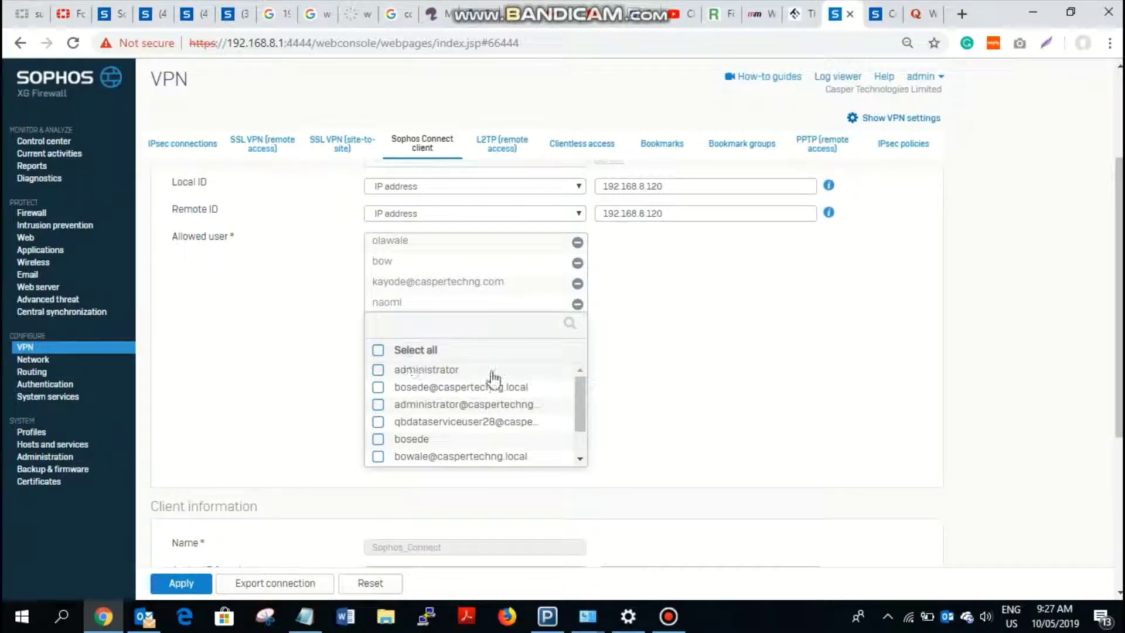
pyautogui.click(377, 386)
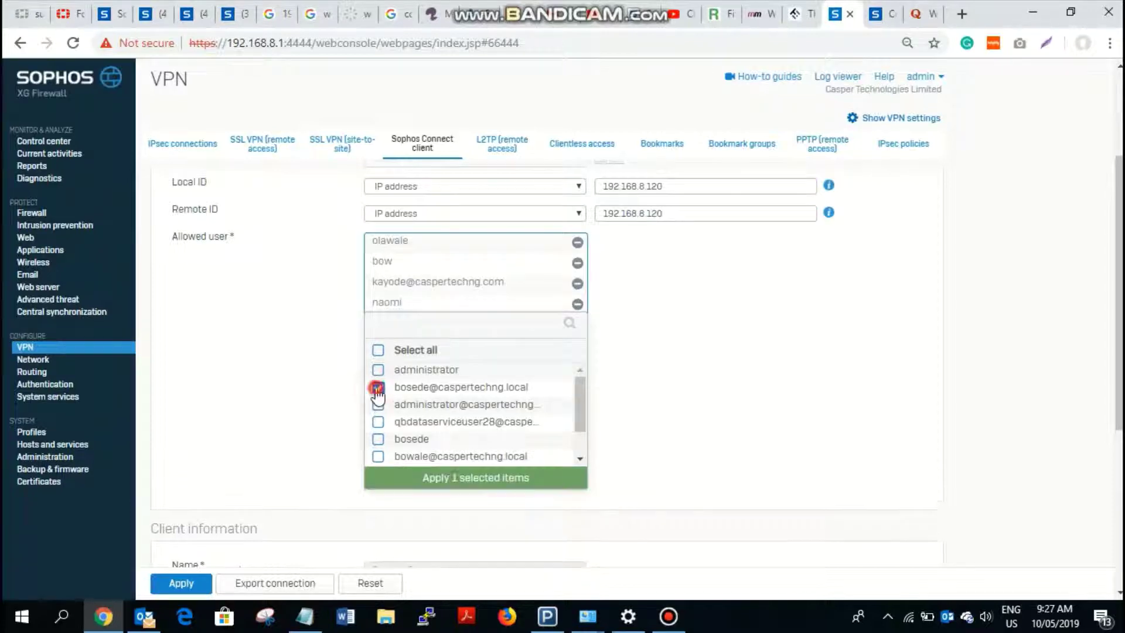
pyautogui.click(457, 479)
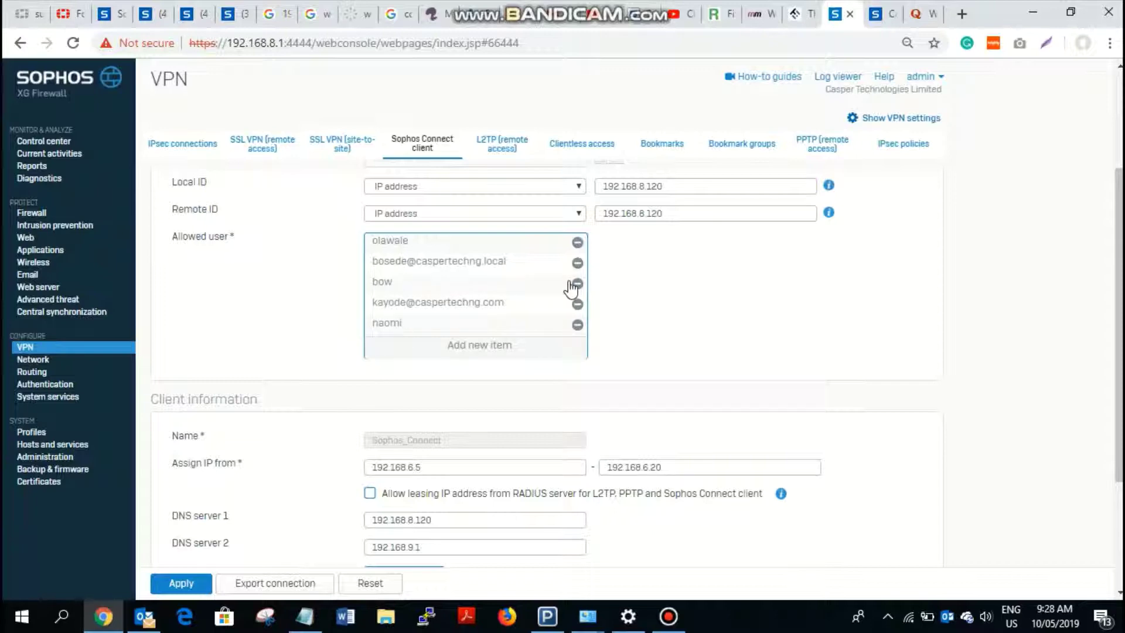
pyautogui.scroll(-3, 575, 293)
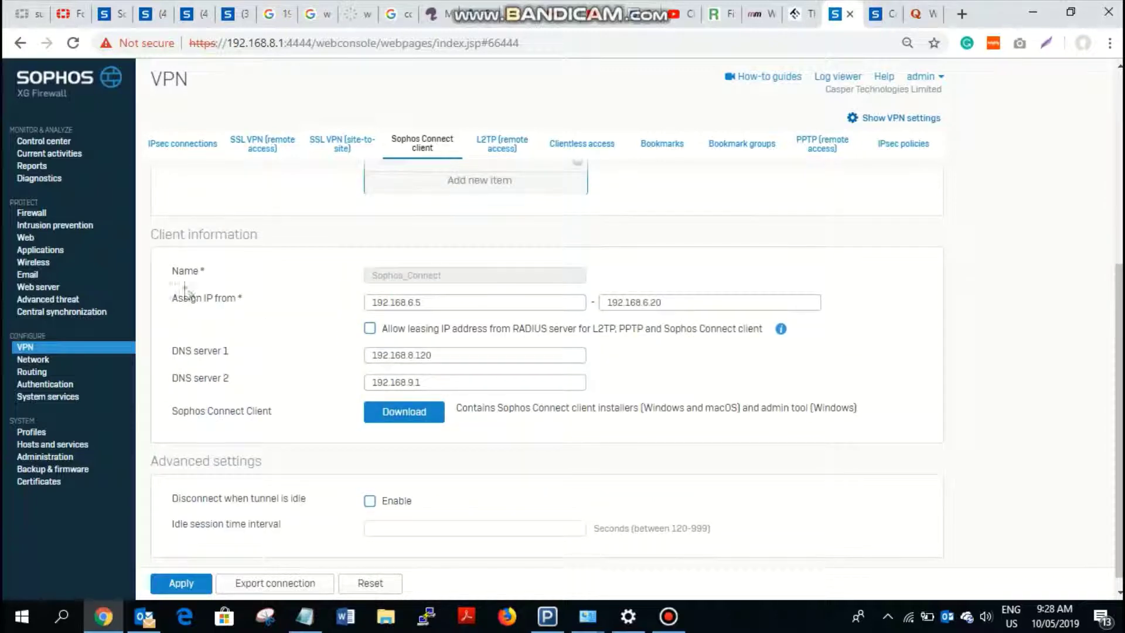
# - Change the Assign IP range end address so the pool runs 192.168.6.5 to 192.168.6.25
pyautogui.click(466, 308)
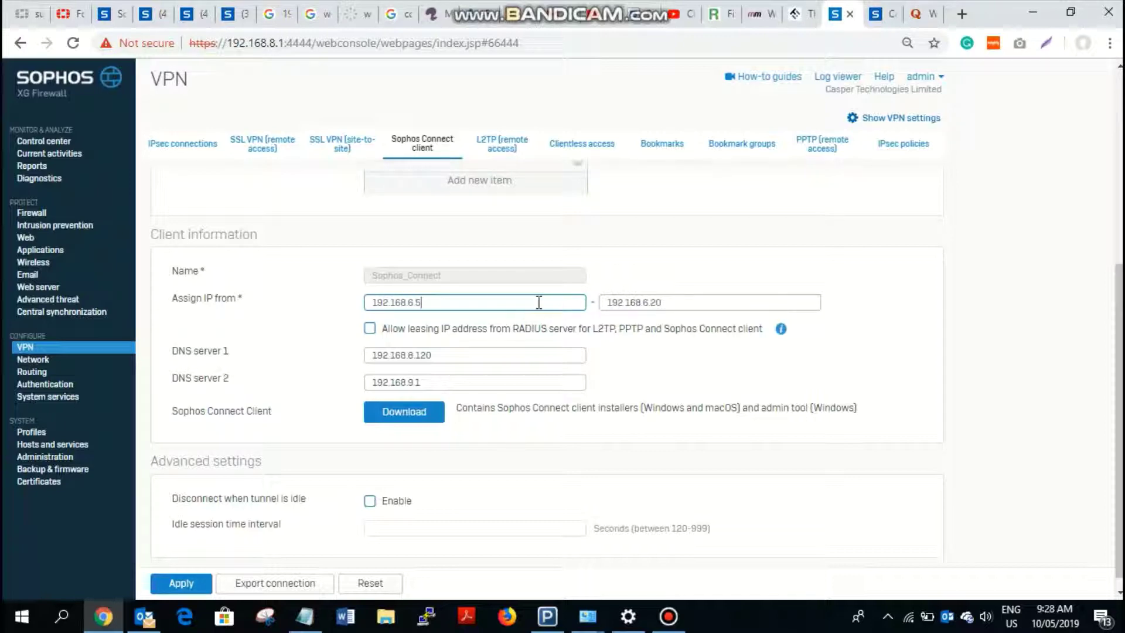
pyautogui.click(700, 304)
pyautogui.press('BackSpace')
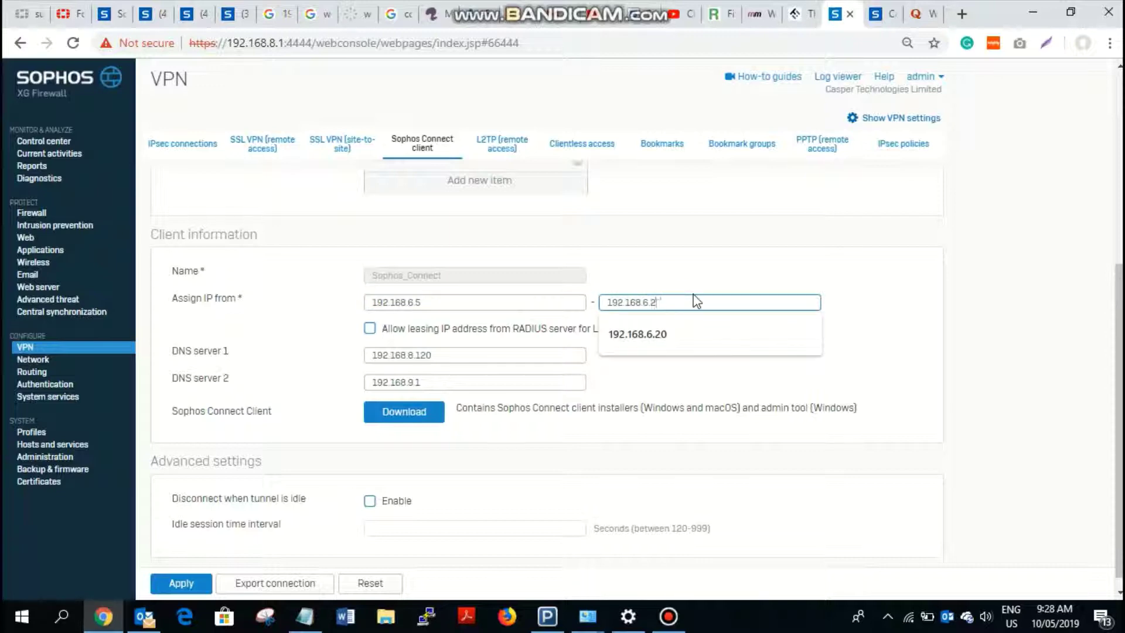
pyautogui.write('5')
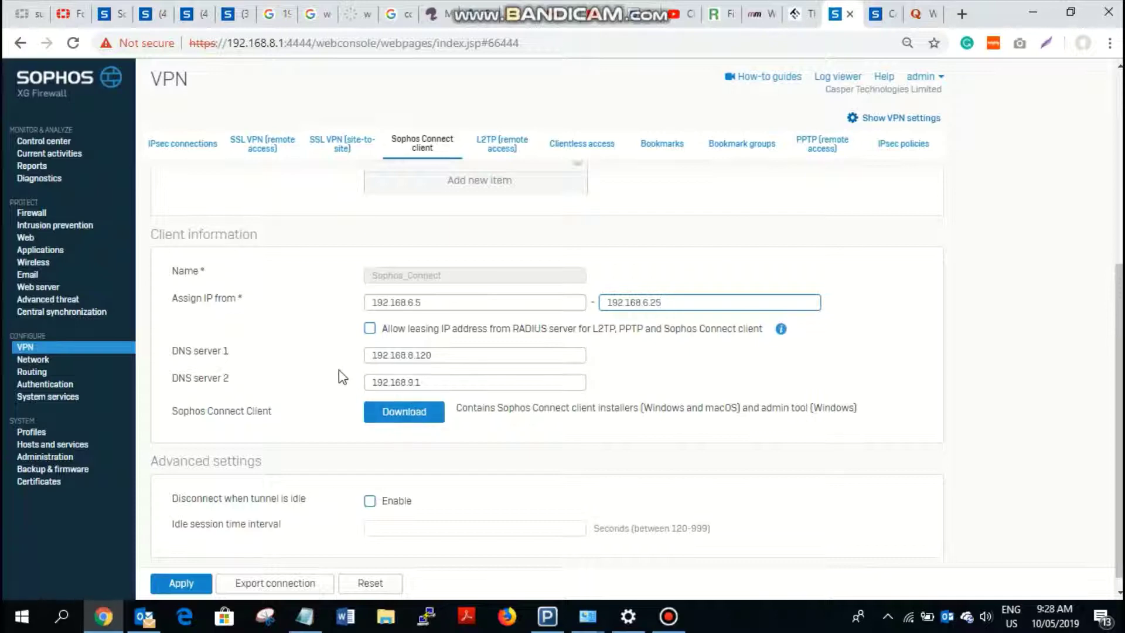
pyautogui.click(433, 353)
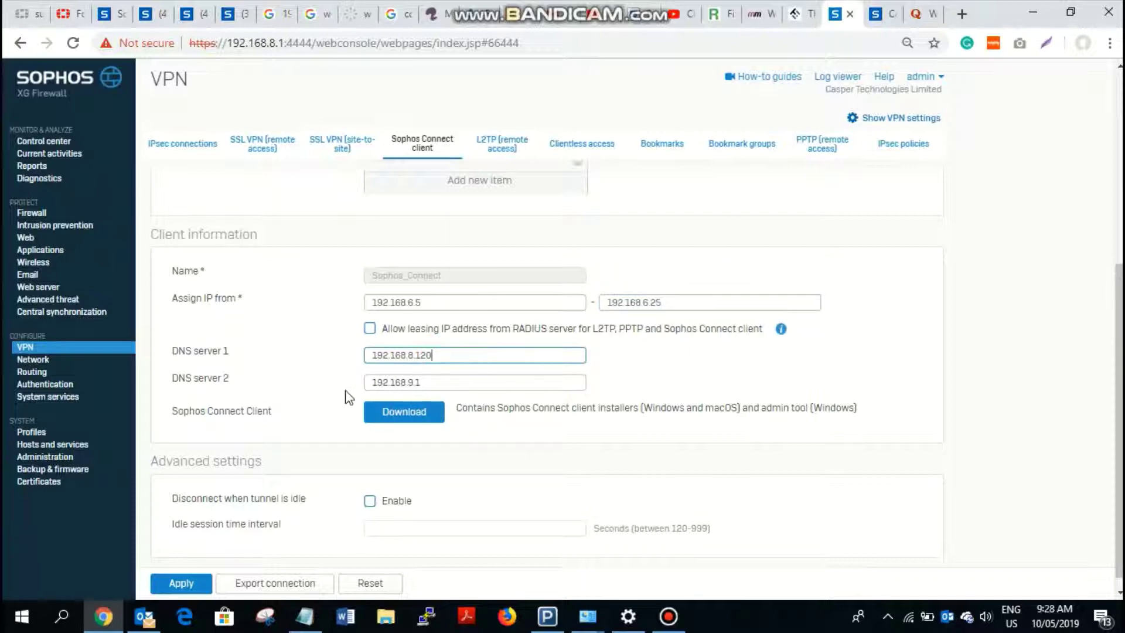
# - Save sophosconnect_installer.zip to the Desktop, replacing the existing file
pyautogui.click(407, 413)
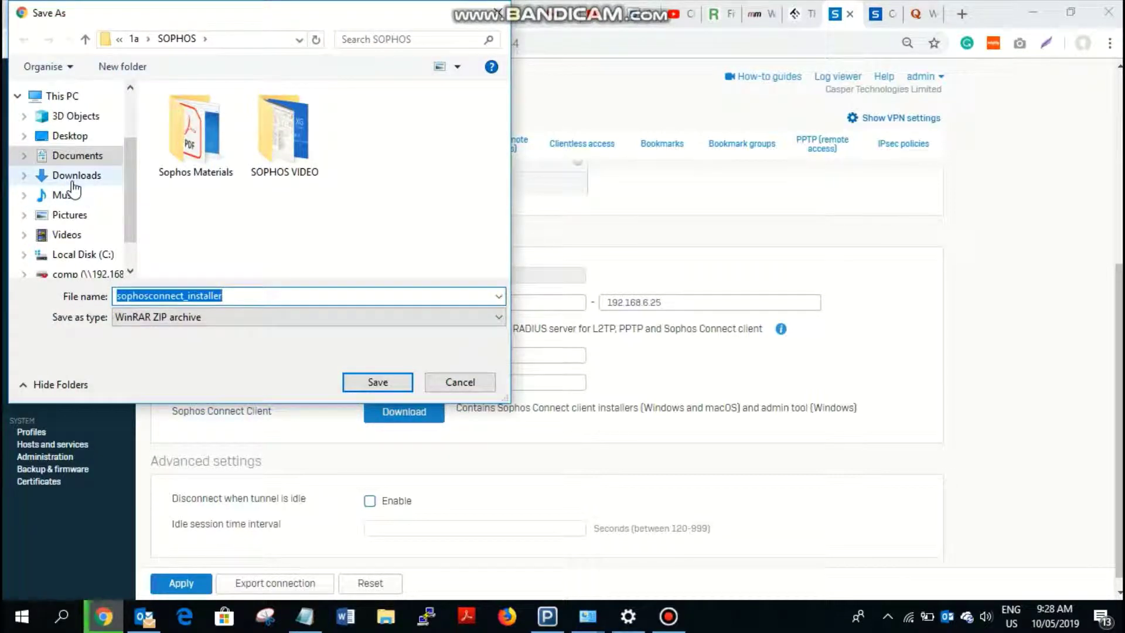
pyautogui.click(71, 137)
pyautogui.click(357, 387)
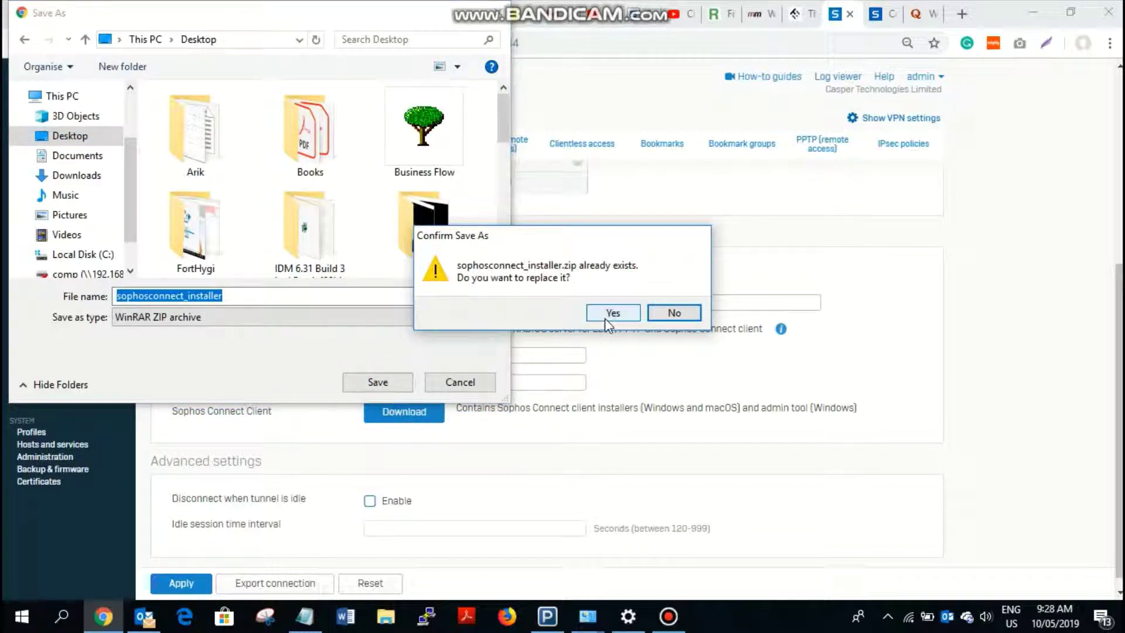
pyautogui.click(605, 318)
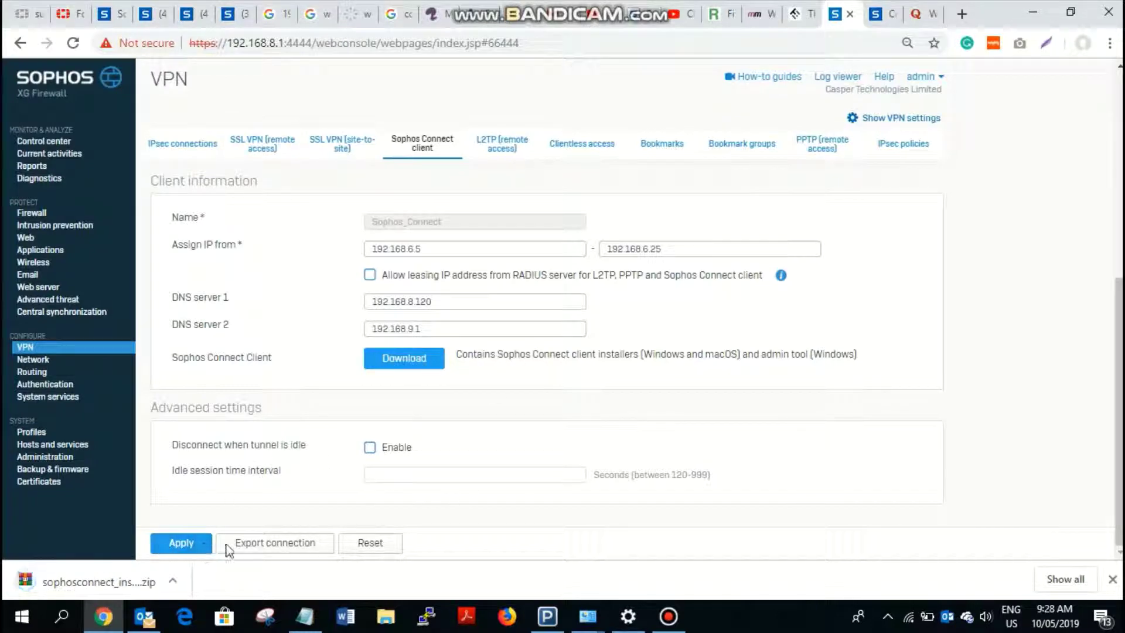
# - Apply the Sophos Connect client settings and confirm the preshared key update with OK
pyautogui.click(193, 544)
pyautogui.click(526, 327)
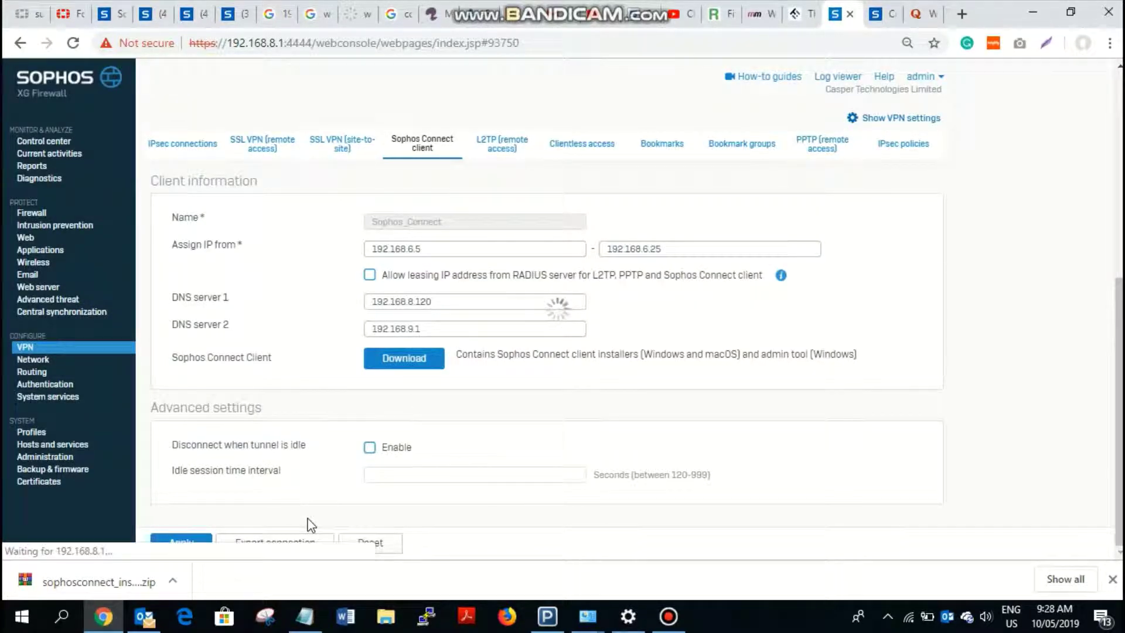
pyautogui.scroll(-5, 305, 503)
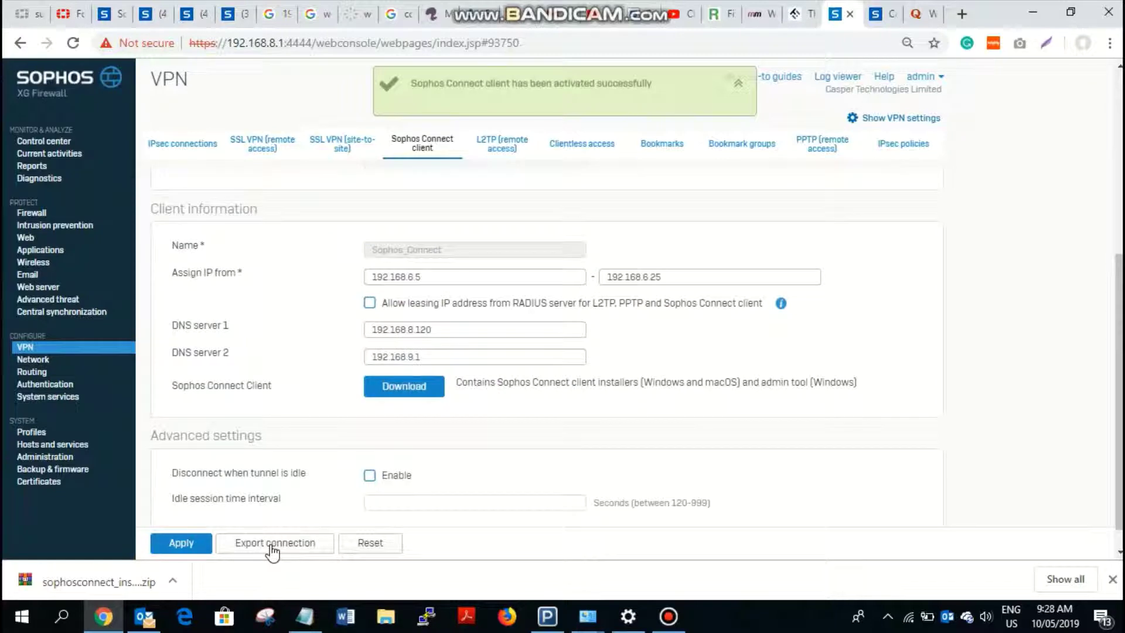
# - Export the connection file Sophos_Connect (1).tgb to the Desktop
pyautogui.click(273, 544)
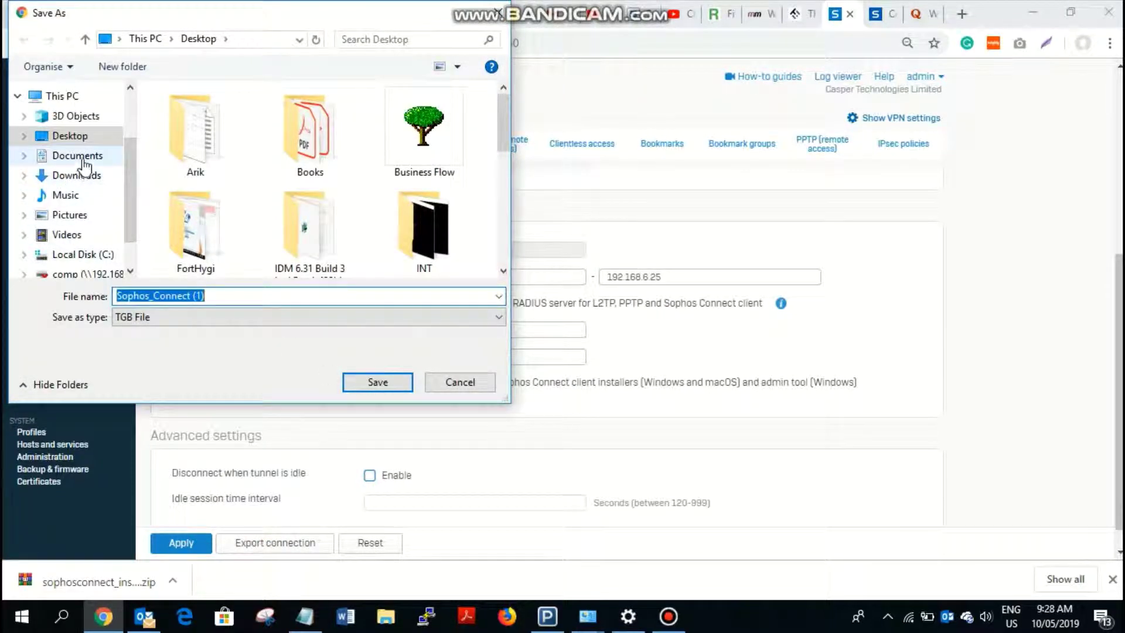
pyautogui.click(72, 136)
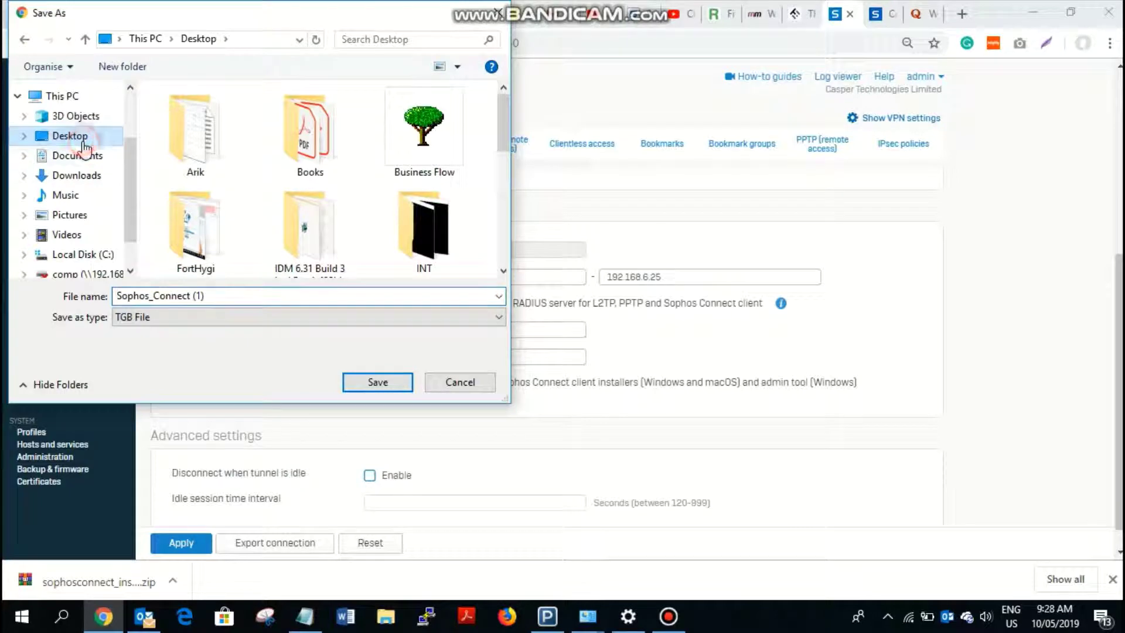
pyautogui.click(363, 384)
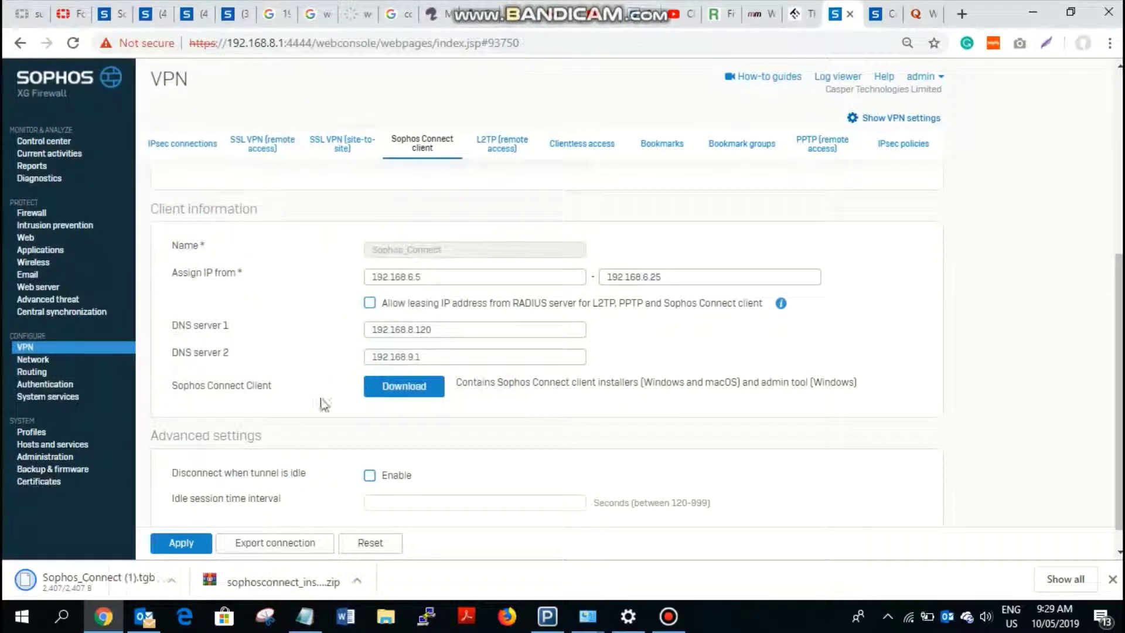
pyautogui.scroll(-1, 75, 364)
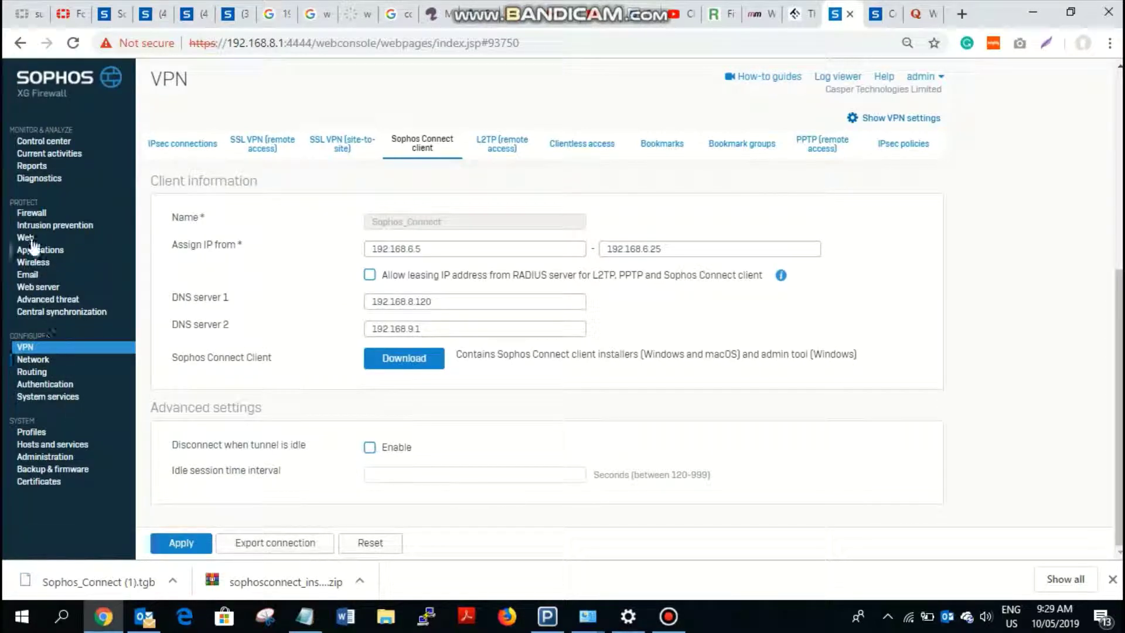
# - Create a new User/network firewall rule named 'VPN_USERS - WAN' at the Top rule position
pyautogui.click(35, 214)
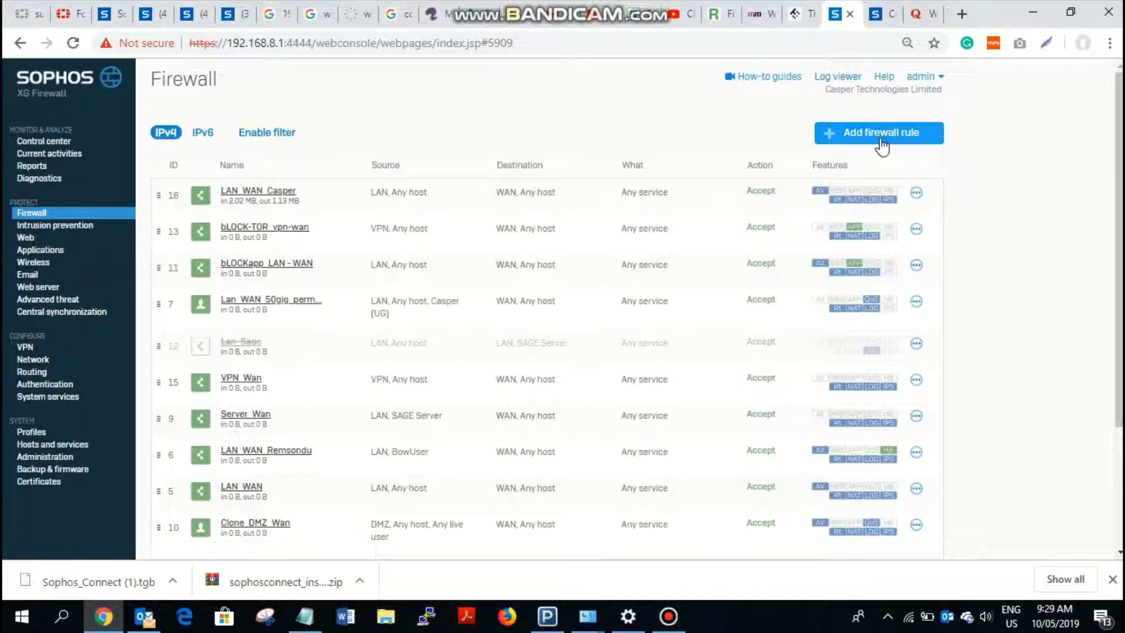
pyautogui.click(880, 140)
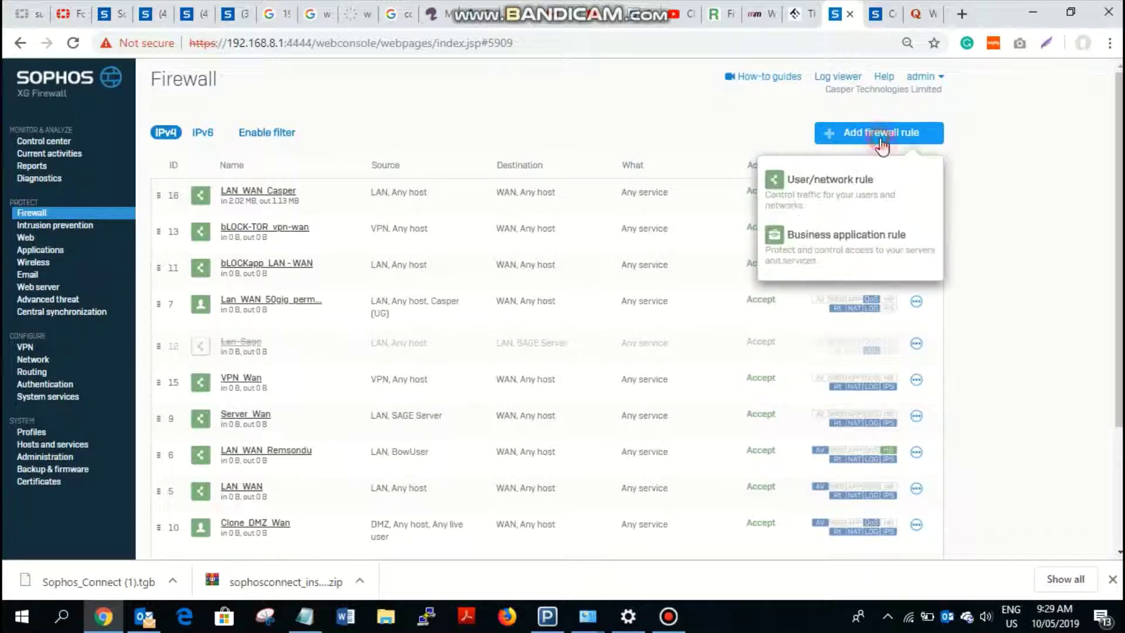
pyautogui.click(833, 194)
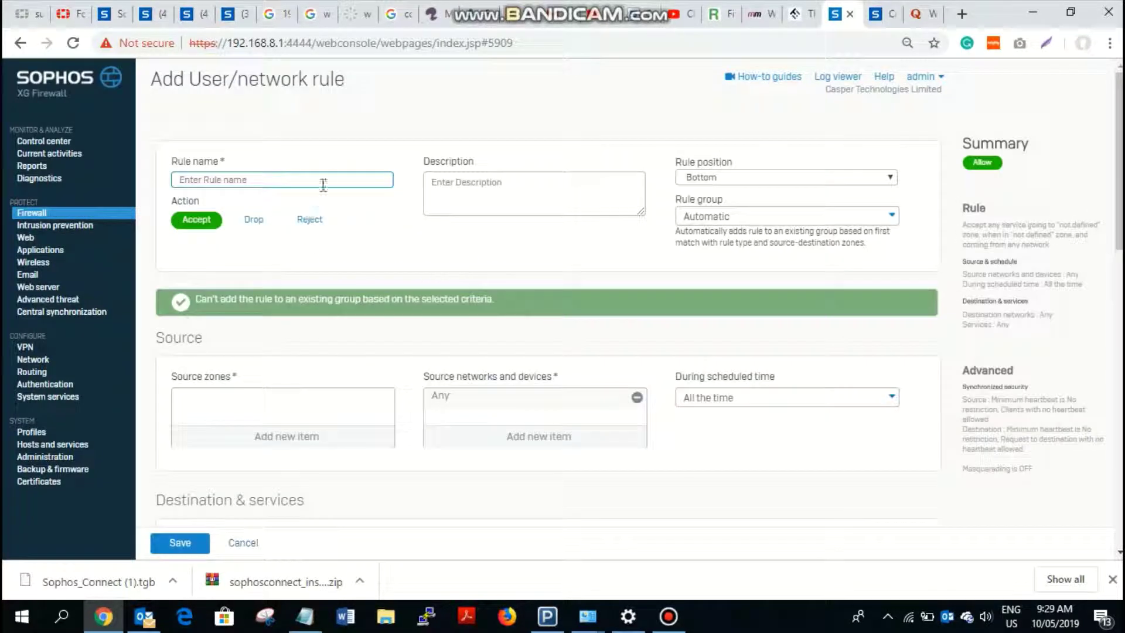
pyautogui.write('VPN-WAN')
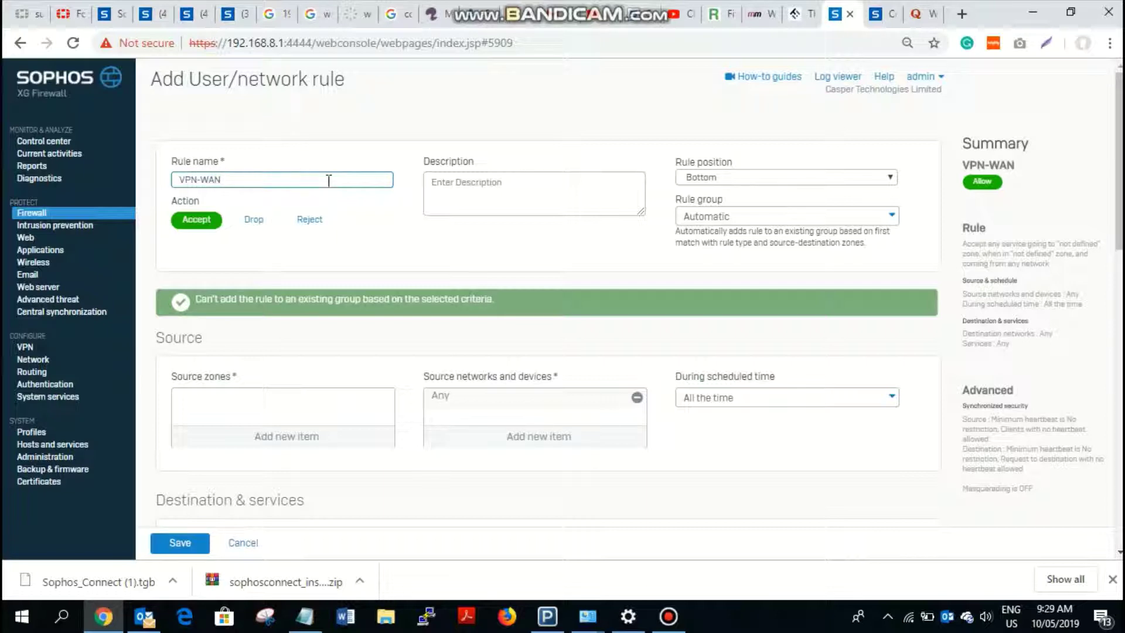
pyautogui.write('_USERS')
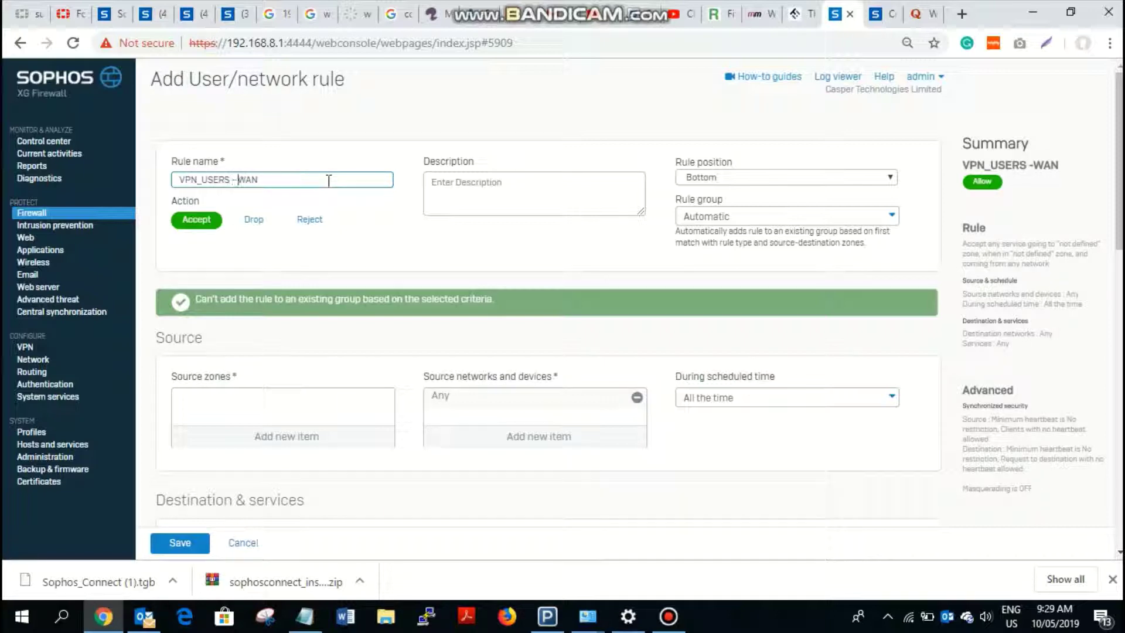
pyautogui.click(856, 177)
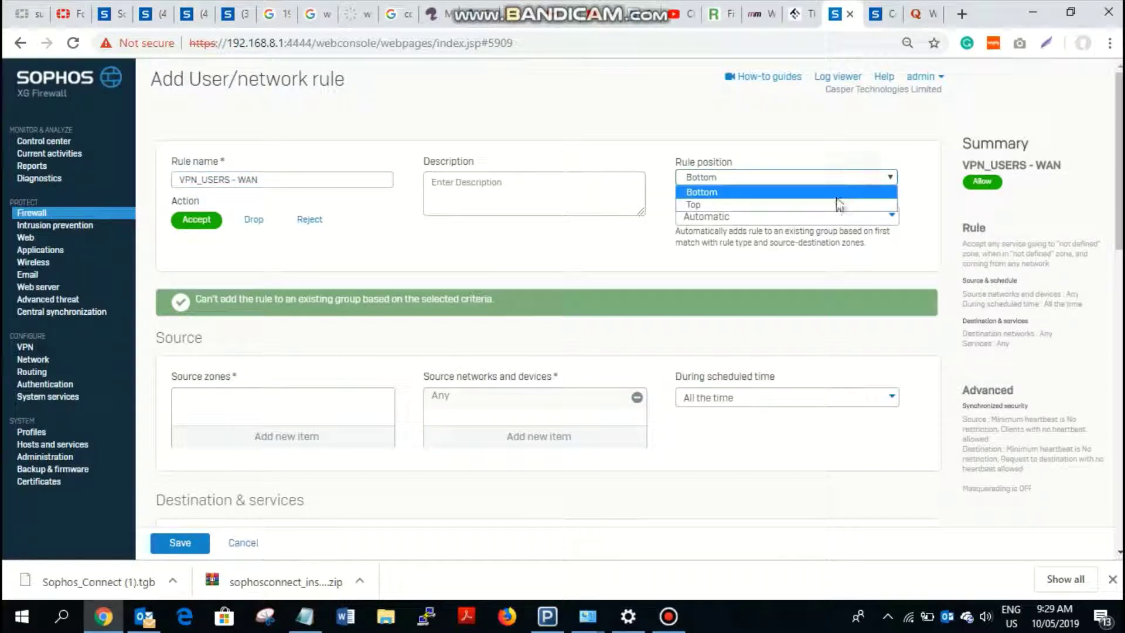
pyautogui.click(832, 205)
pyautogui.scroll(-4, 318, 348)
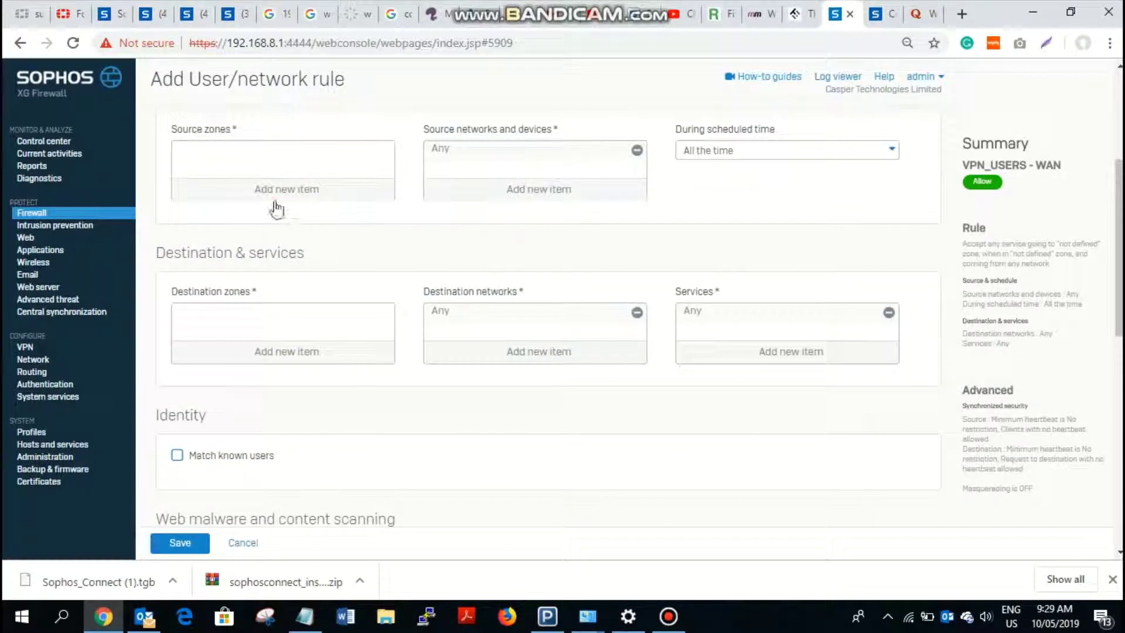
# - Set the rule's source zone to VPN and destination zone to WAN
pyautogui.click(277, 196)
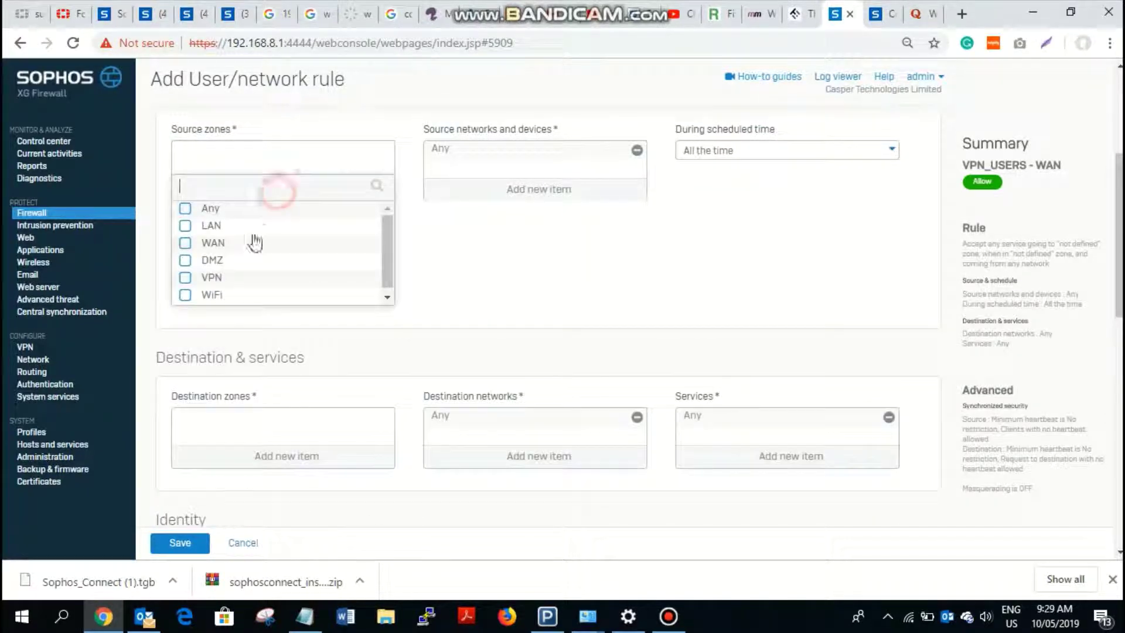
pyautogui.click(185, 277)
pyautogui.click(233, 315)
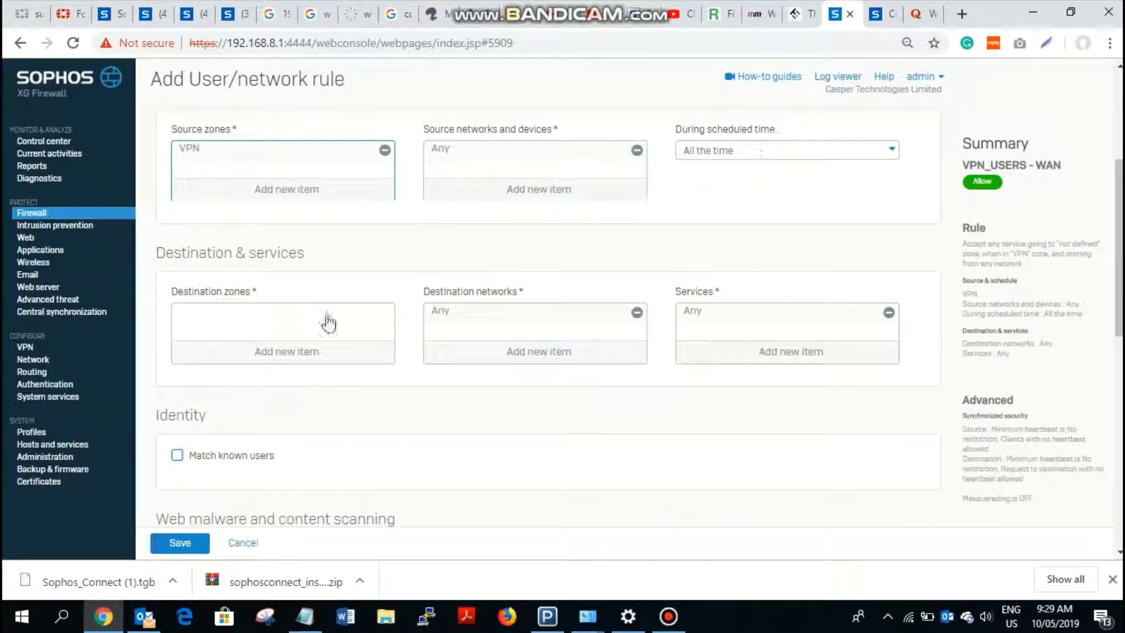
pyautogui.click(261, 353)
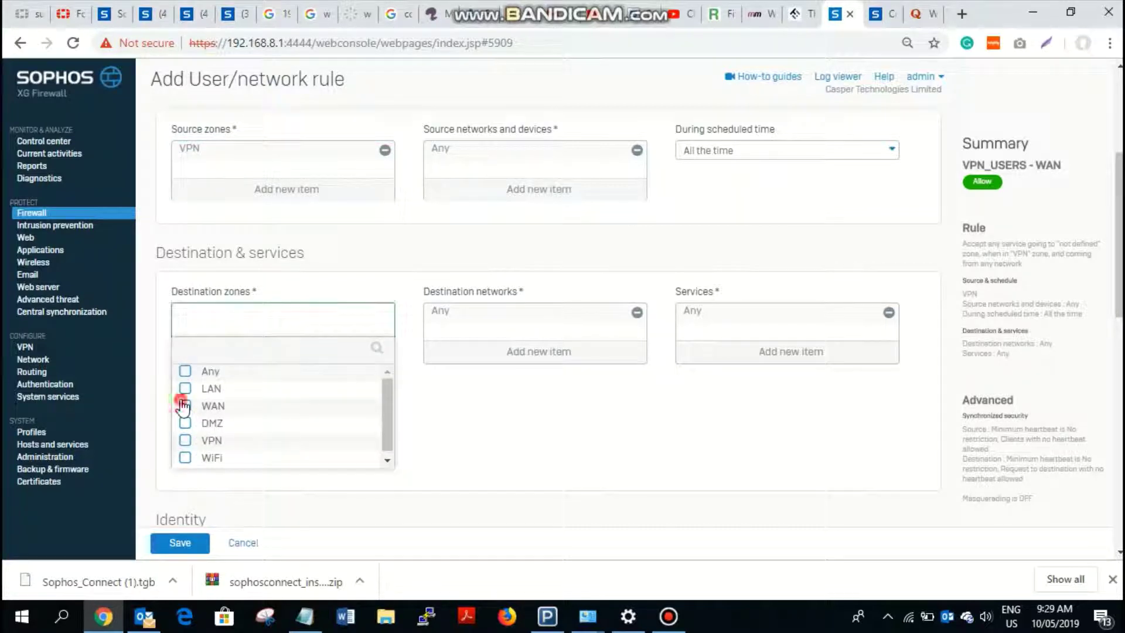
pyautogui.click(185, 406)
pyautogui.click(281, 483)
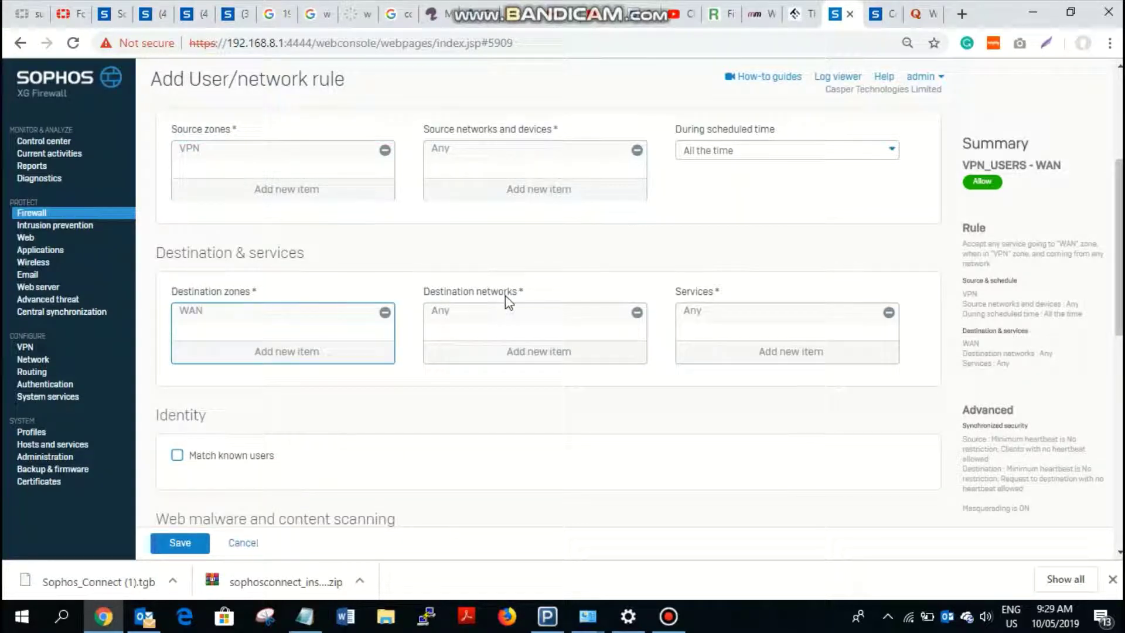
# - Enable Scan HTTP, set primary gateway Casper, log firewall traffic, and save the rule
pyautogui.scroll(-1, 692, 345)
pyautogui.scroll(-3, 684, 360)
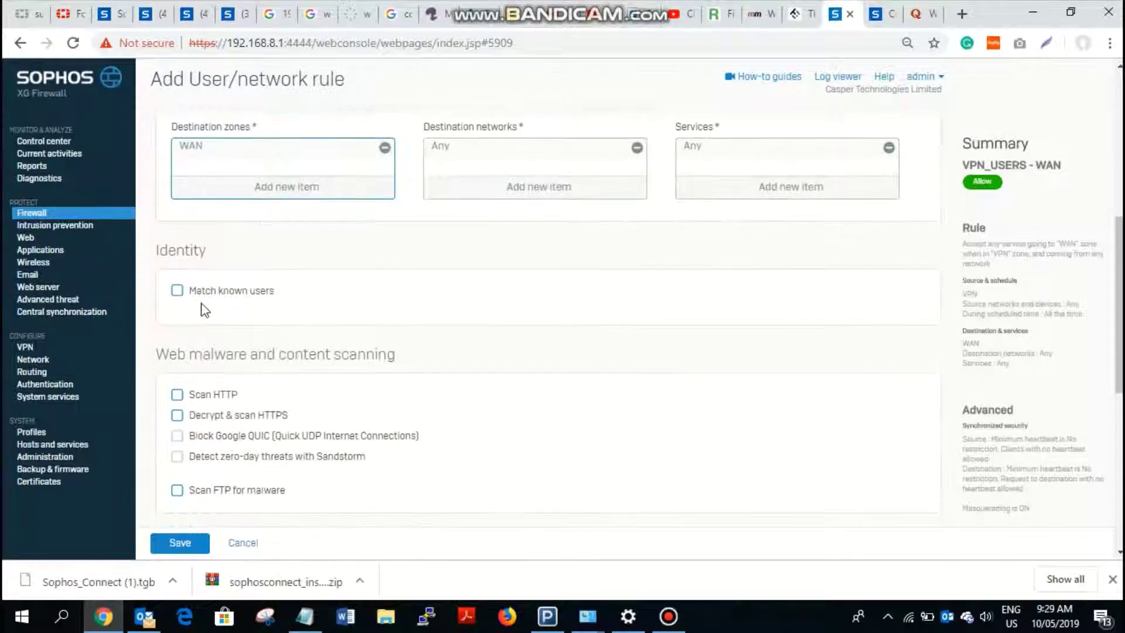
pyautogui.scroll(-2, 176, 310)
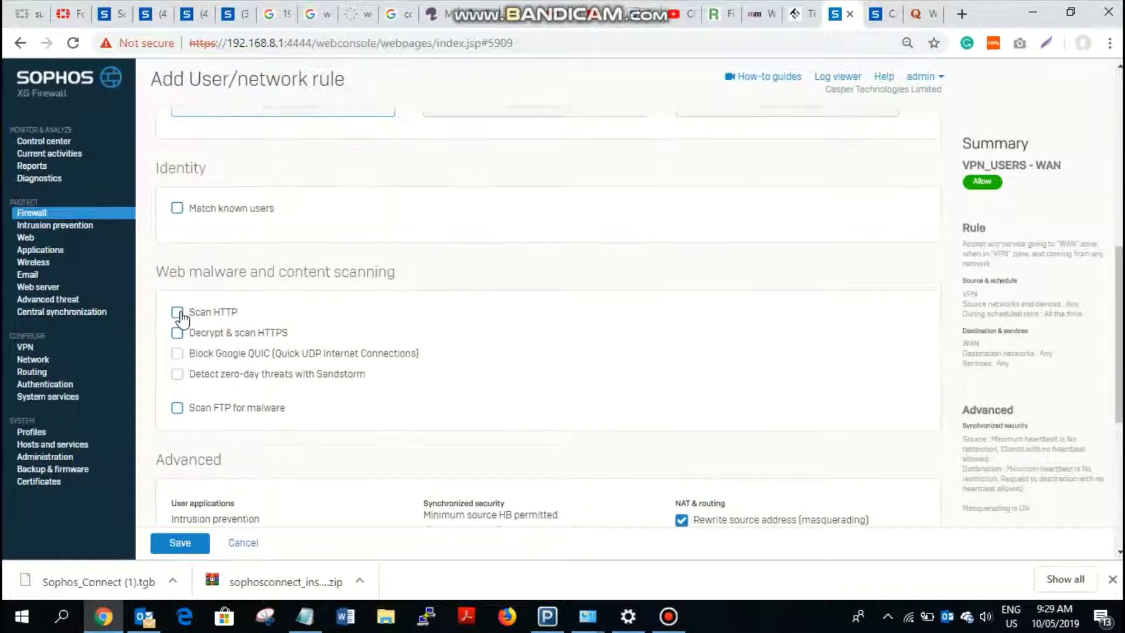
pyautogui.click(176, 313)
pyautogui.scroll(-6, 186, 364)
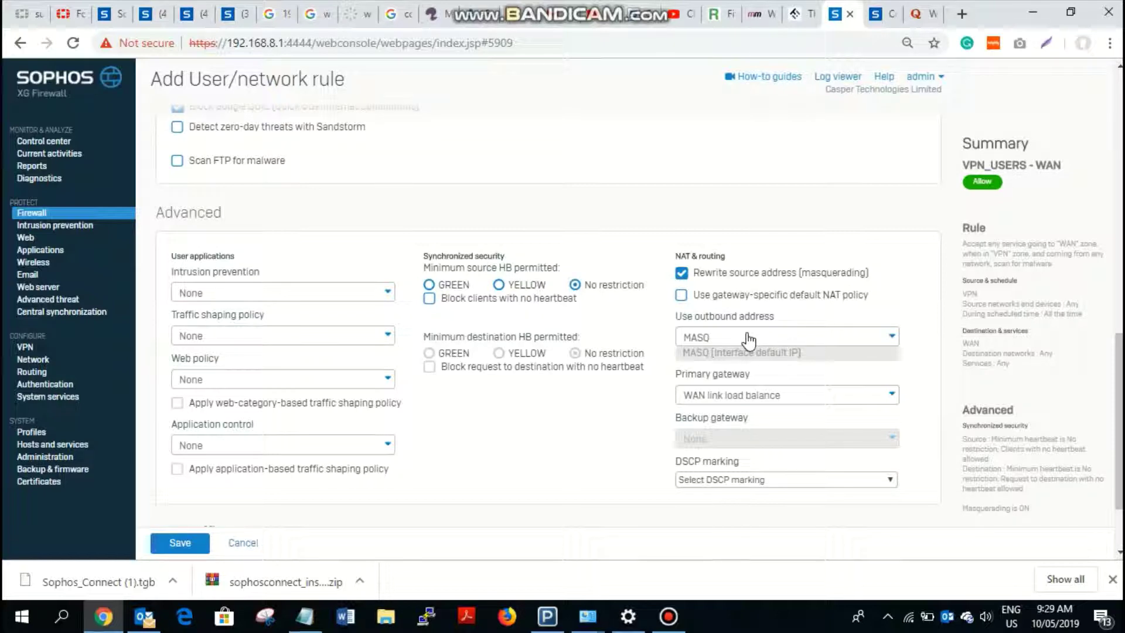
pyautogui.click(747, 396)
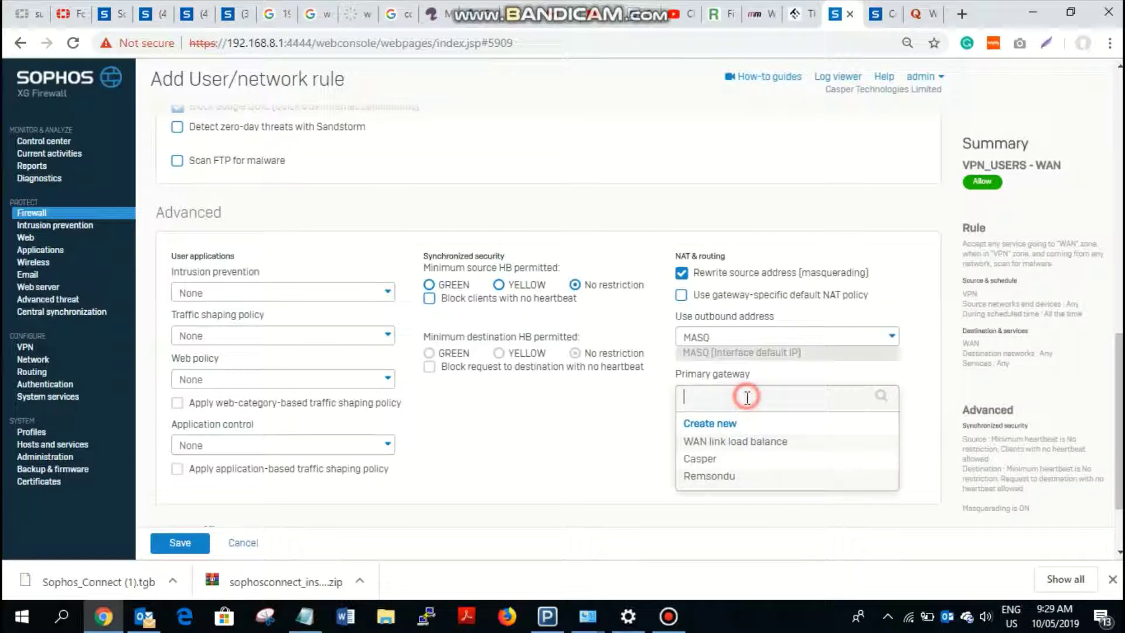
pyautogui.click(709, 458)
pyautogui.scroll(-2, 301, 326)
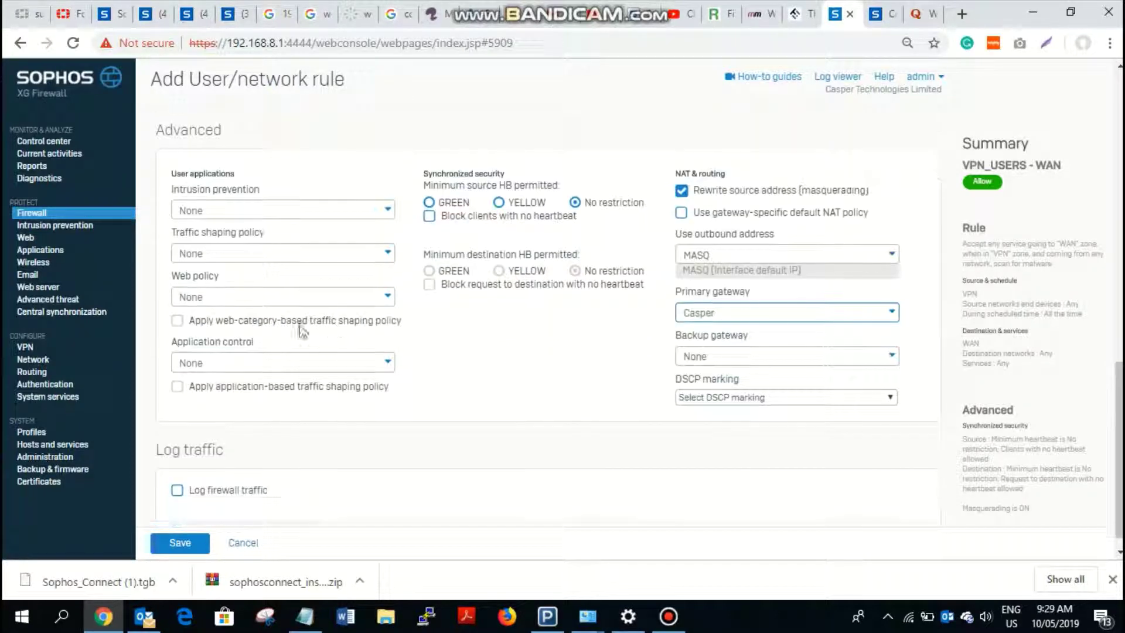
pyautogui.click(176, 490)
pyautogui.click(180, 542)
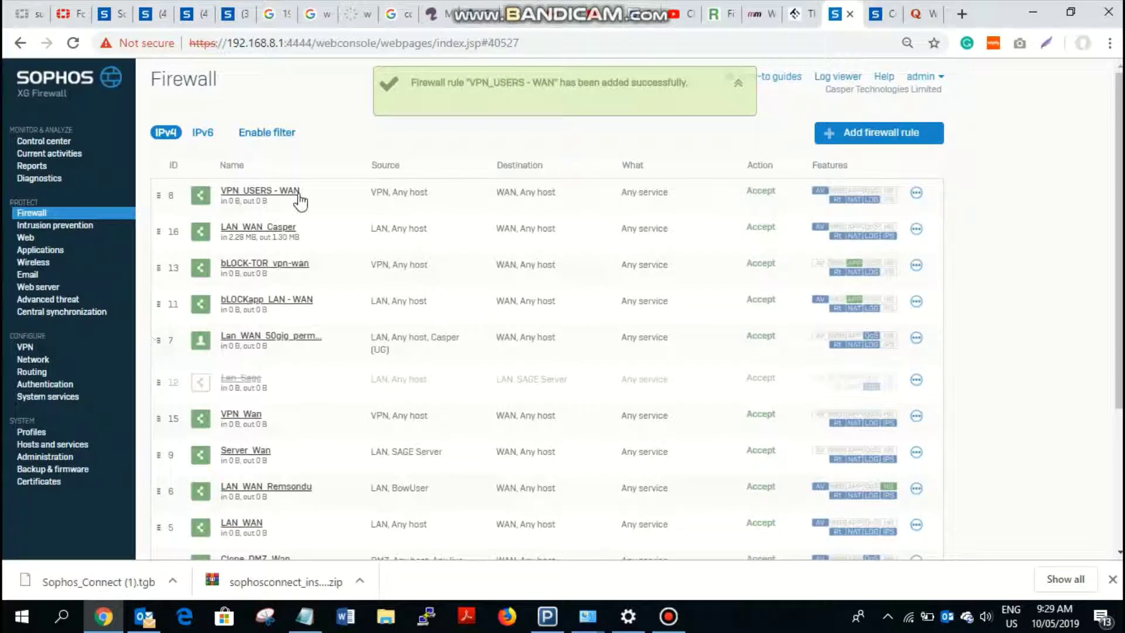
pyautogui.click(1038, 8)
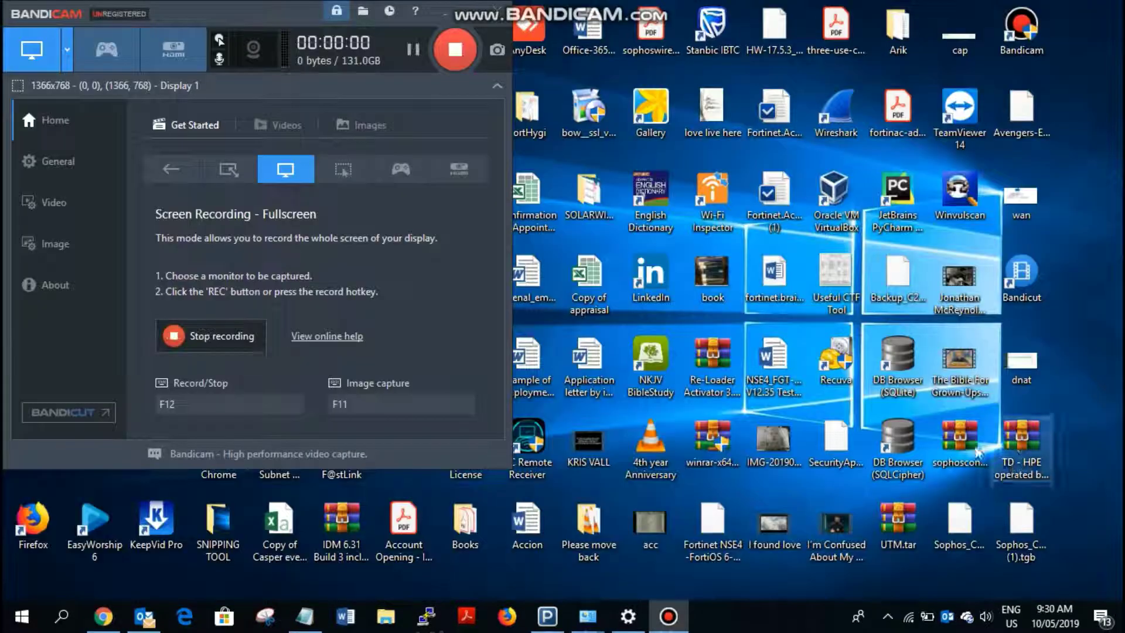
# - Open sophosconnect_installer.zip in WinRAR and run the Sophos Connect .msi installer
pyautogui.doubleClick(952, 477)
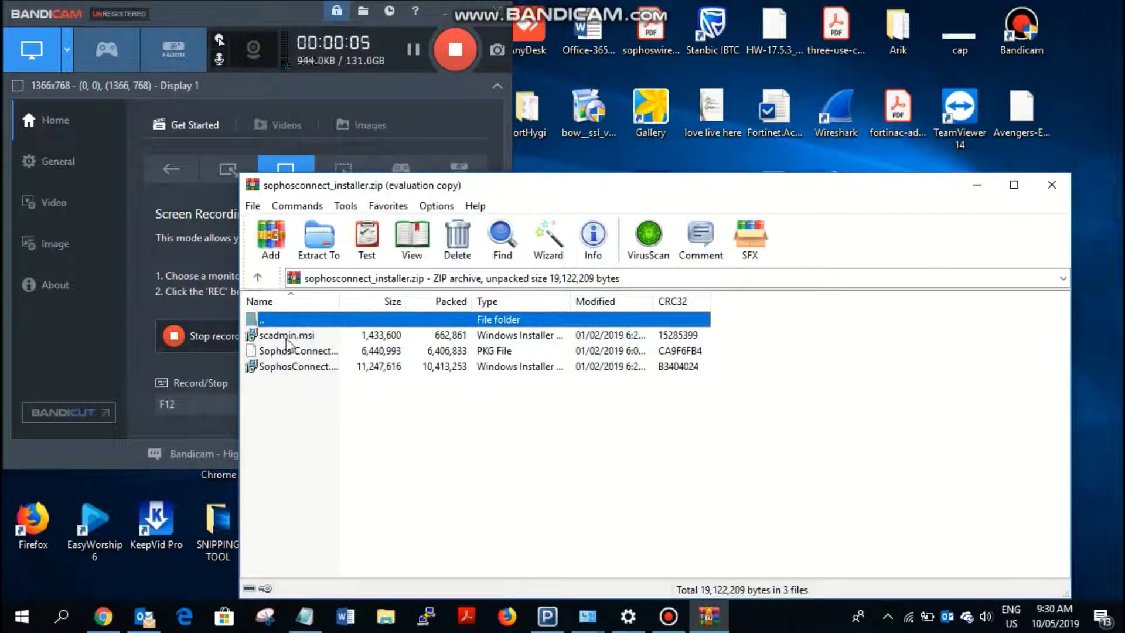
pyautogui.click(286, 336)
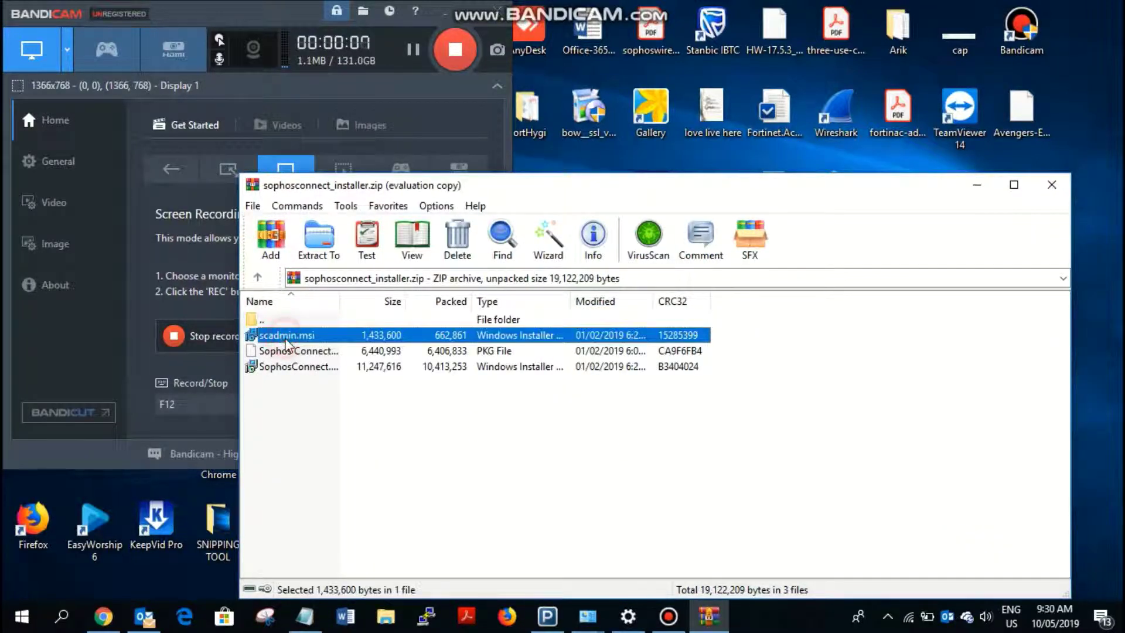
pyautogui.doubleClick(306, 369)
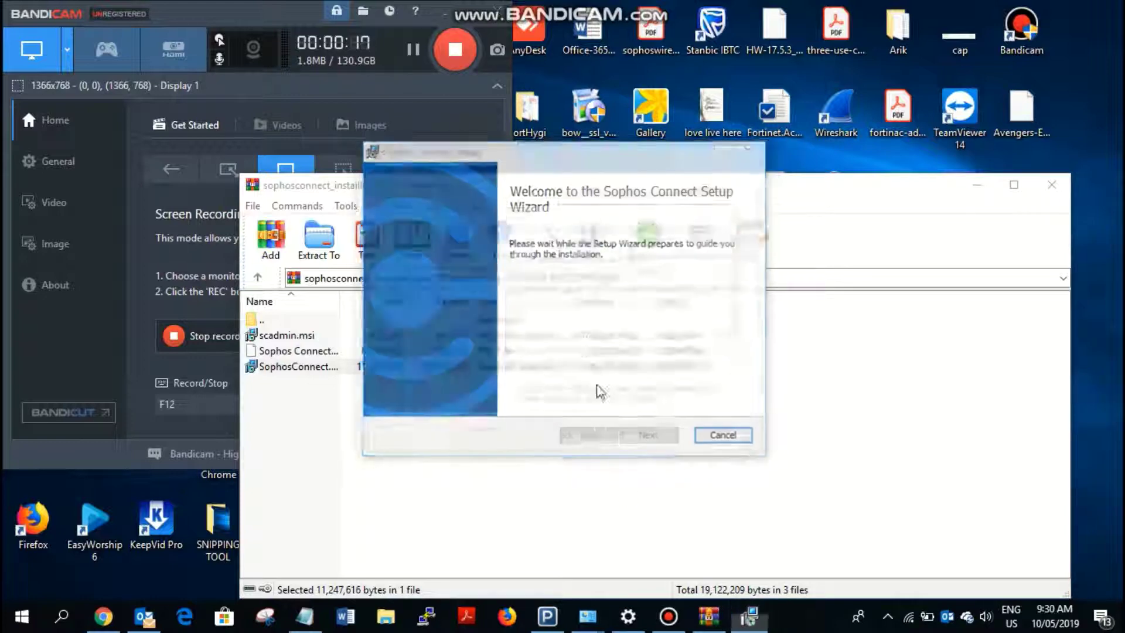
# - Accept the Sophos licence, install Sophos Connect, and launch the client from its desktop icon
pyautogui.click(510, 399)
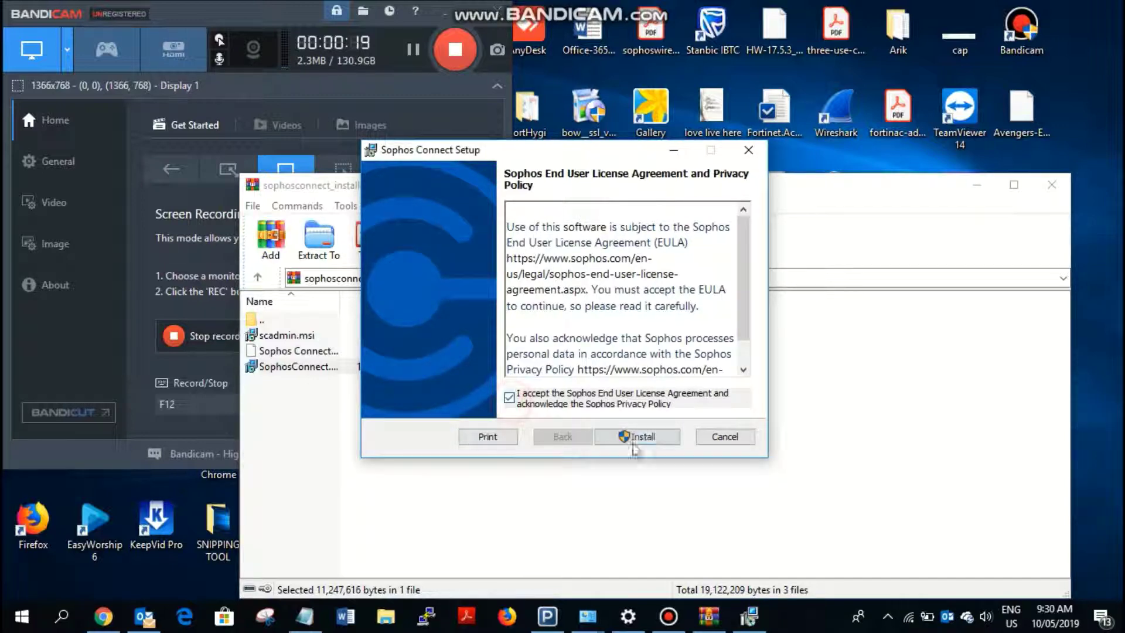
pyautogui.click(632, 439)
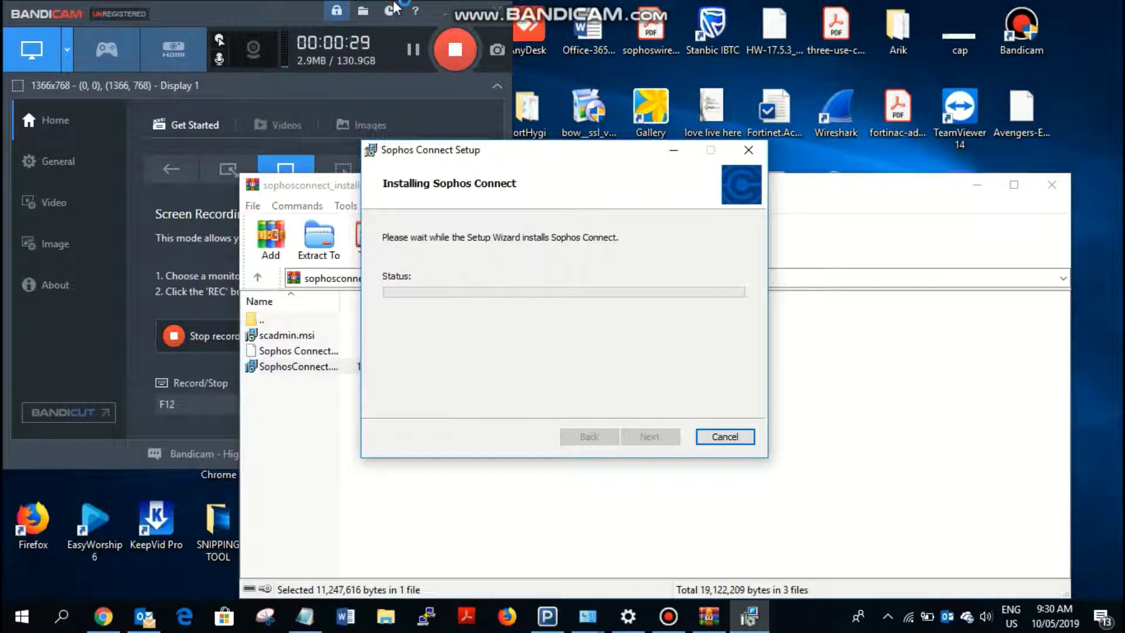
pyautogui.click(475, 18)
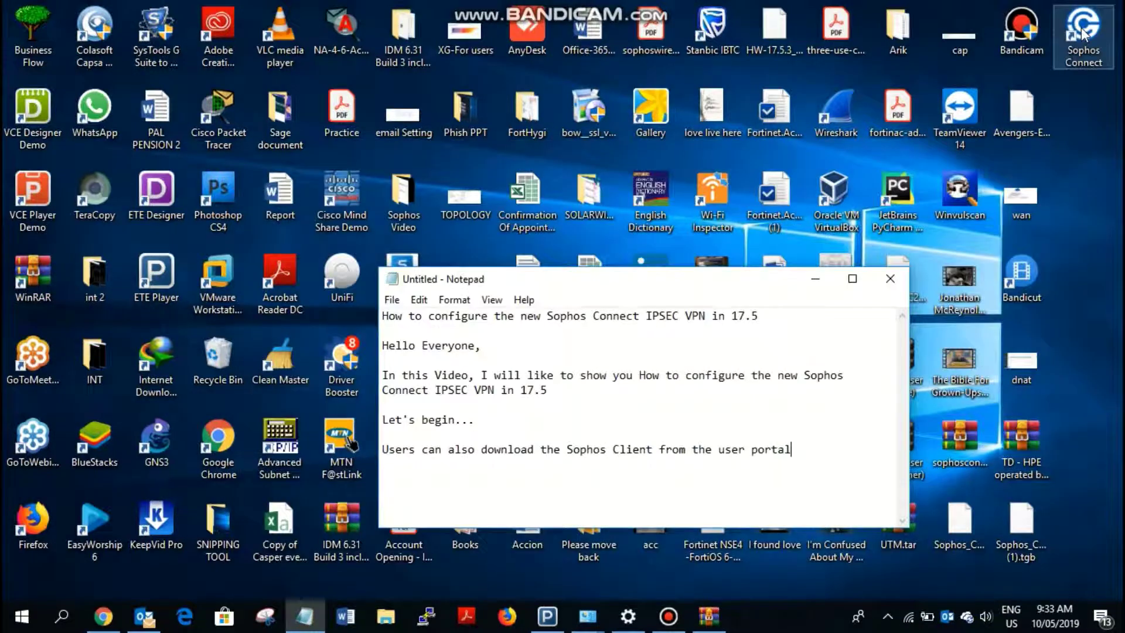
pyautogui.doubleClick(1083, 29)
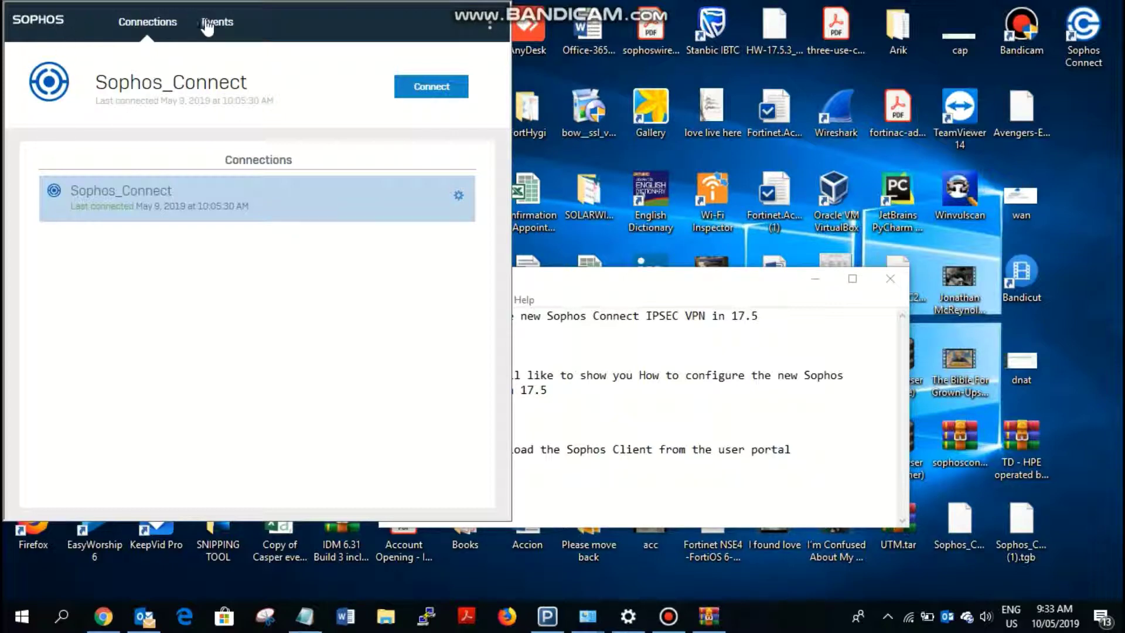
# - Import Desktop\Sophos_Connect (1).tgb, overwriting the existing Sophos_Connect connection
pyautogui.click(490, 26)
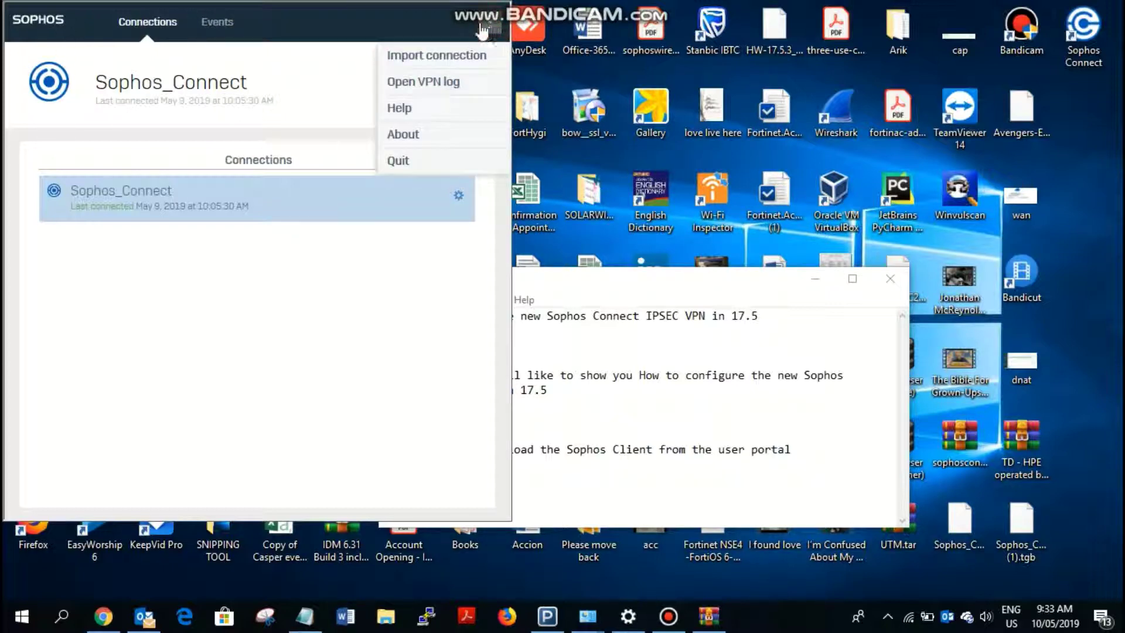
pyautogui.click(454, 53)
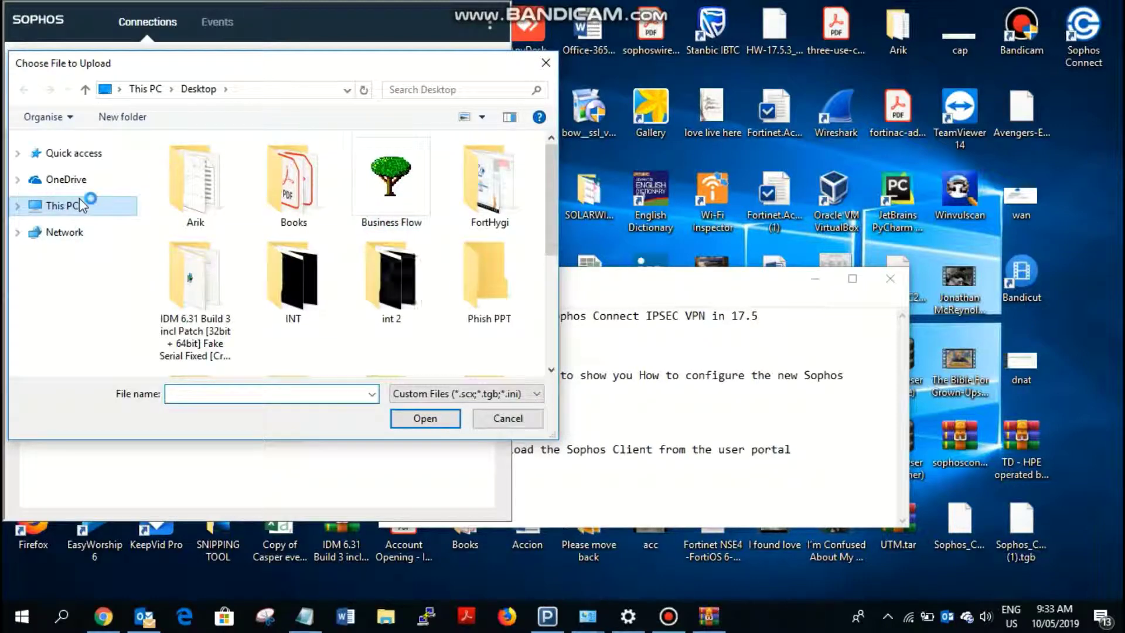
pyautogui.click(73, 213)
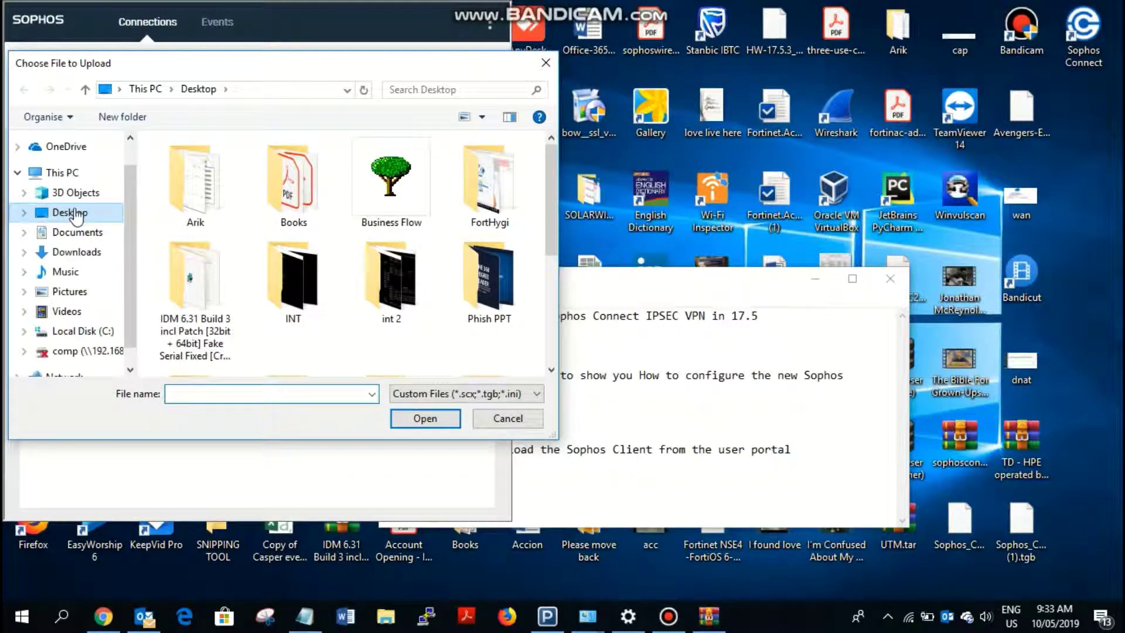
pyautogui.moveTo(549, 211); pyautogui.dragTo(547, 307)
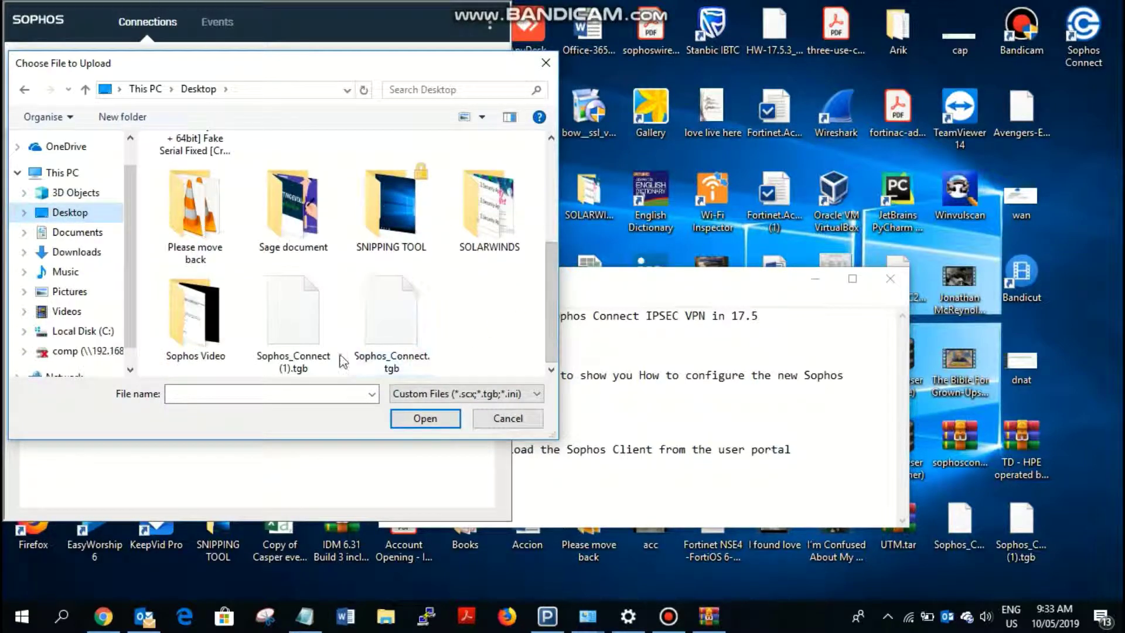
pyautogui.click(321, 356)
pyautogui.click(410, 418)
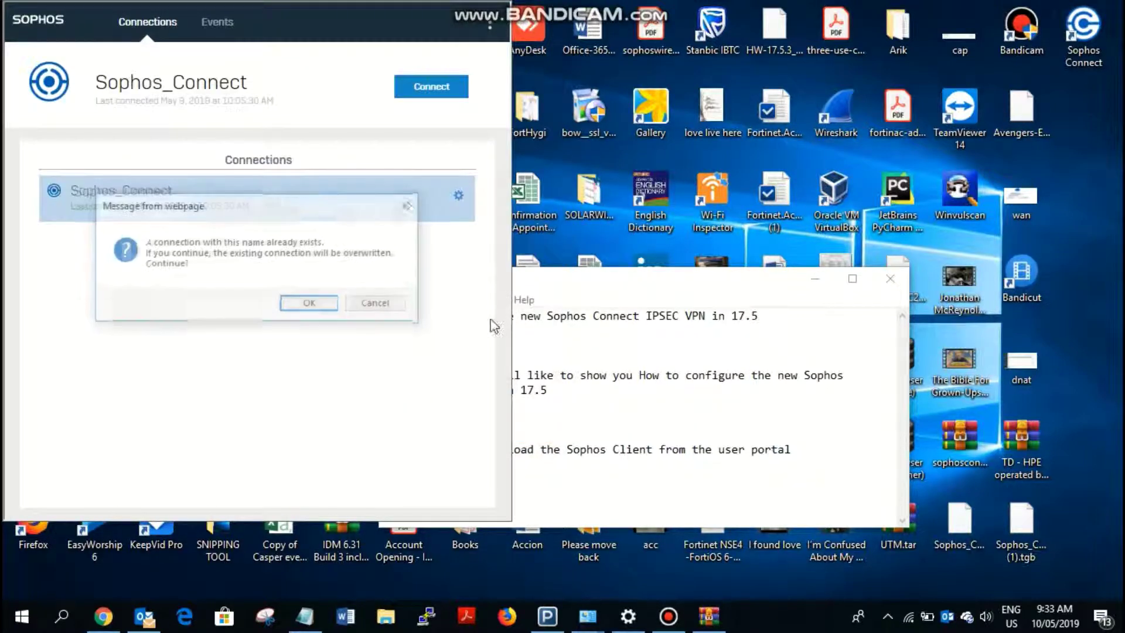
pyautogui.click(319, 305)
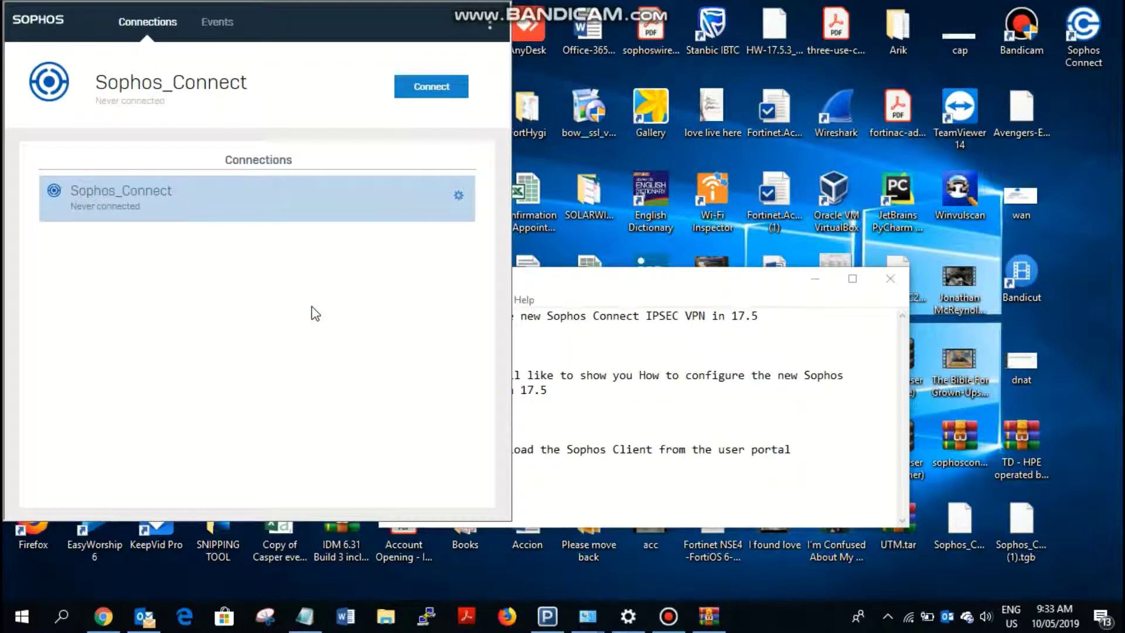
# - Close the Sophos Connect window and reopen it from the hidden notification-area icons
pyautogui.click(1026, 528)
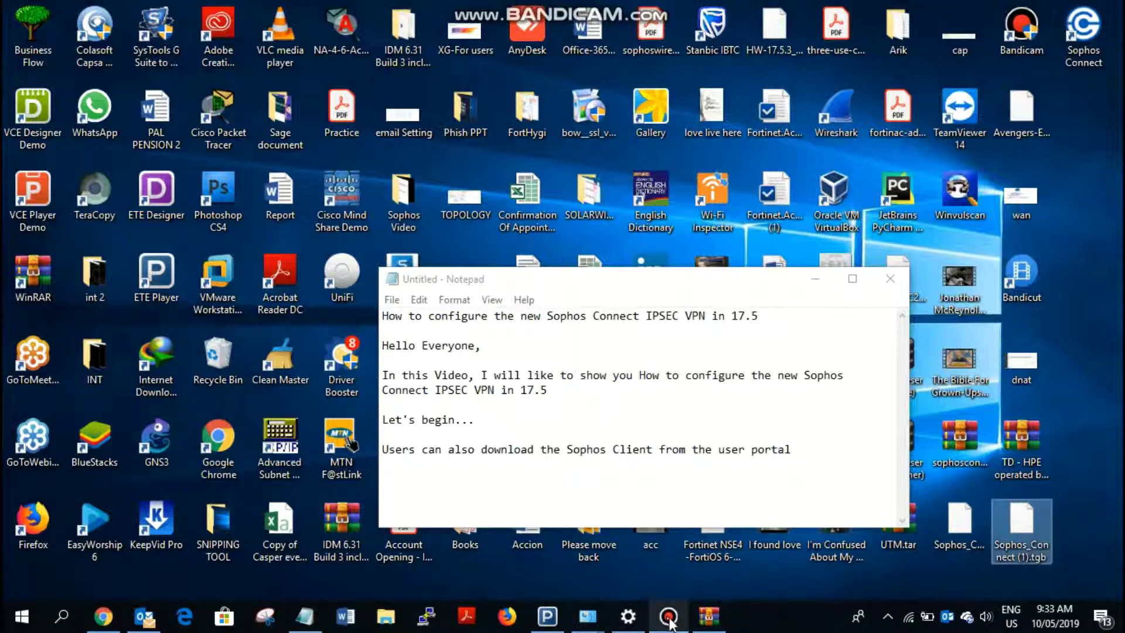
pyautogui.click(887, 616)
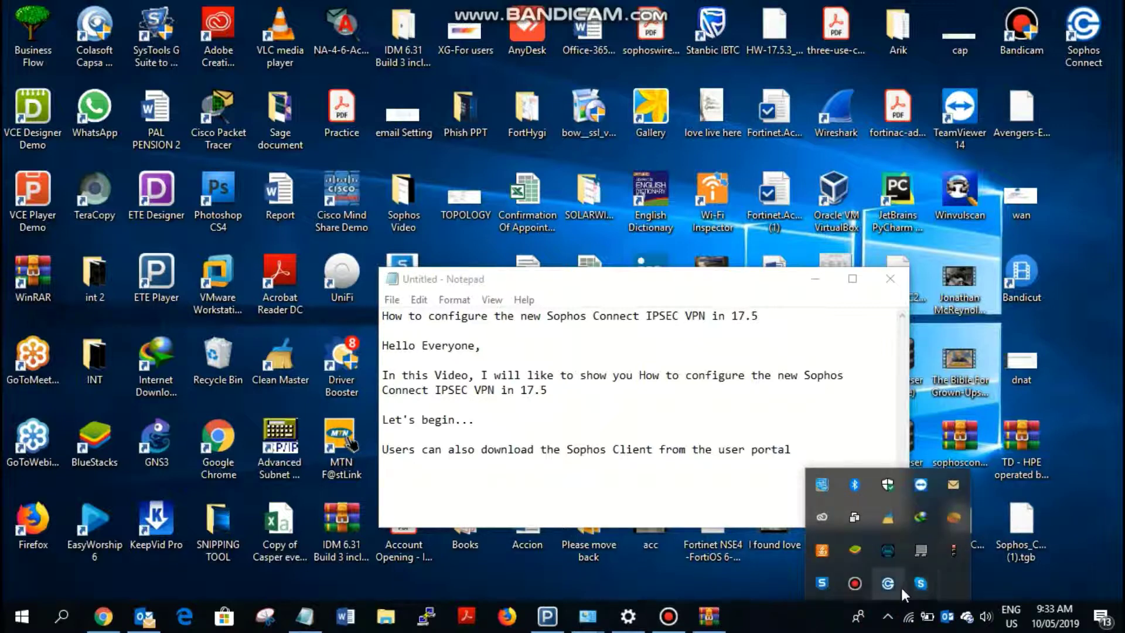
pyautogui.click(888, 583)
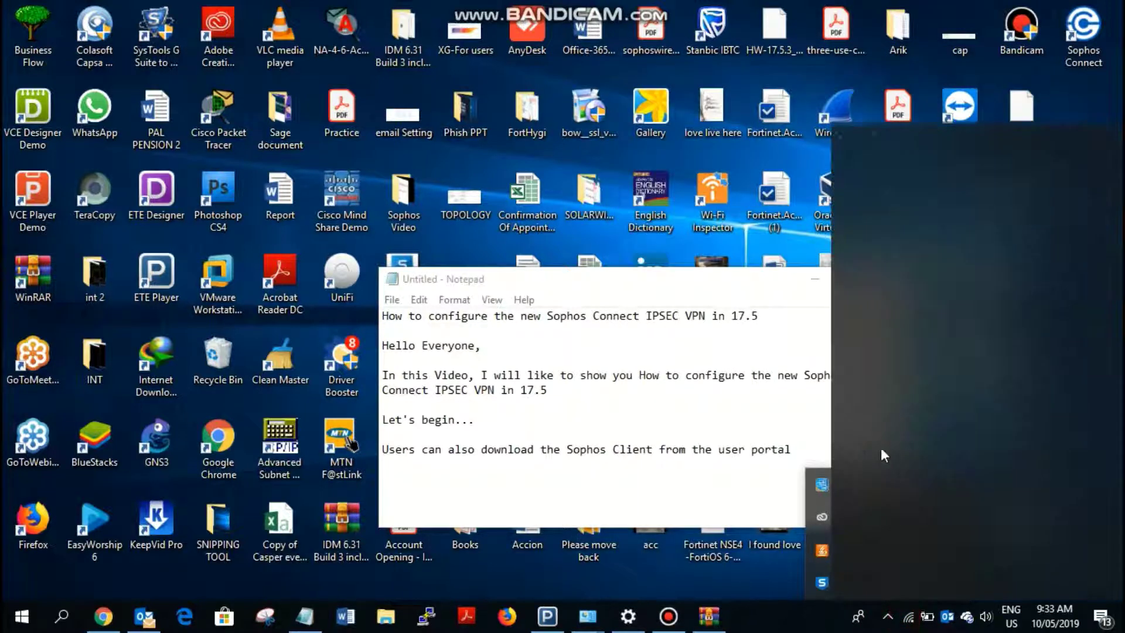
pyautogui.click(879, 339)
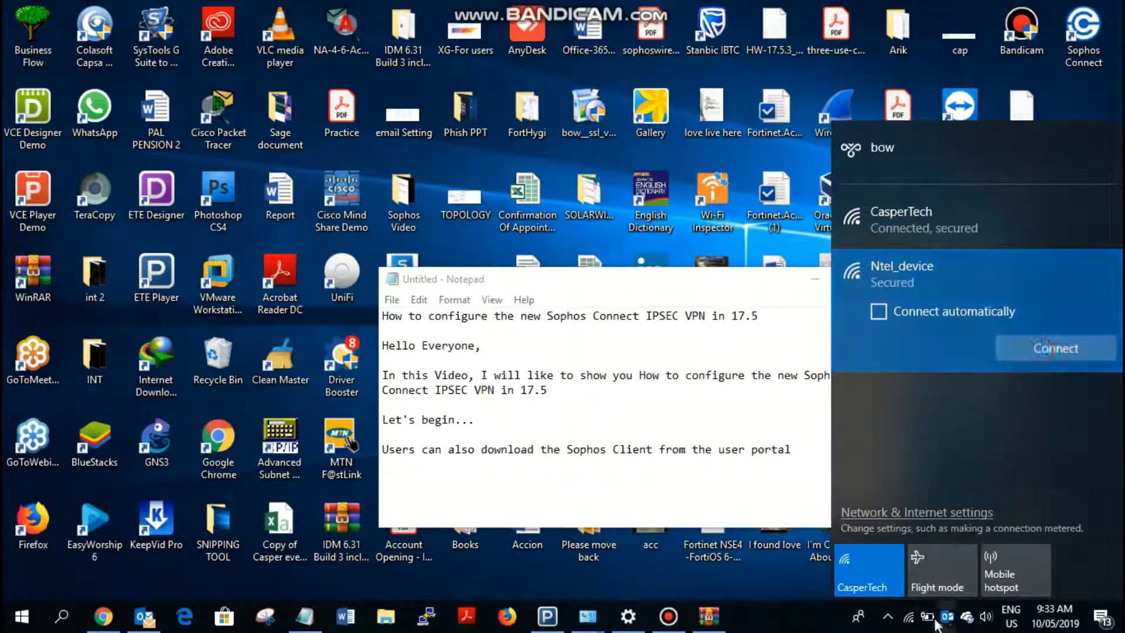
pyautogui.click(909, 616)
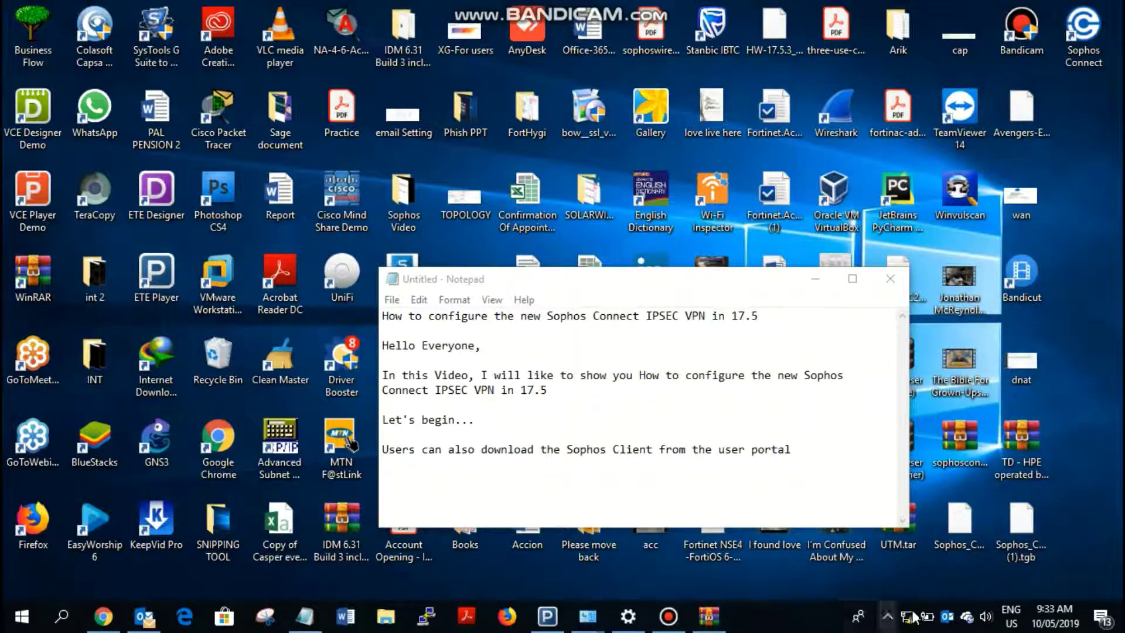
pyautogui.click(888, 617)
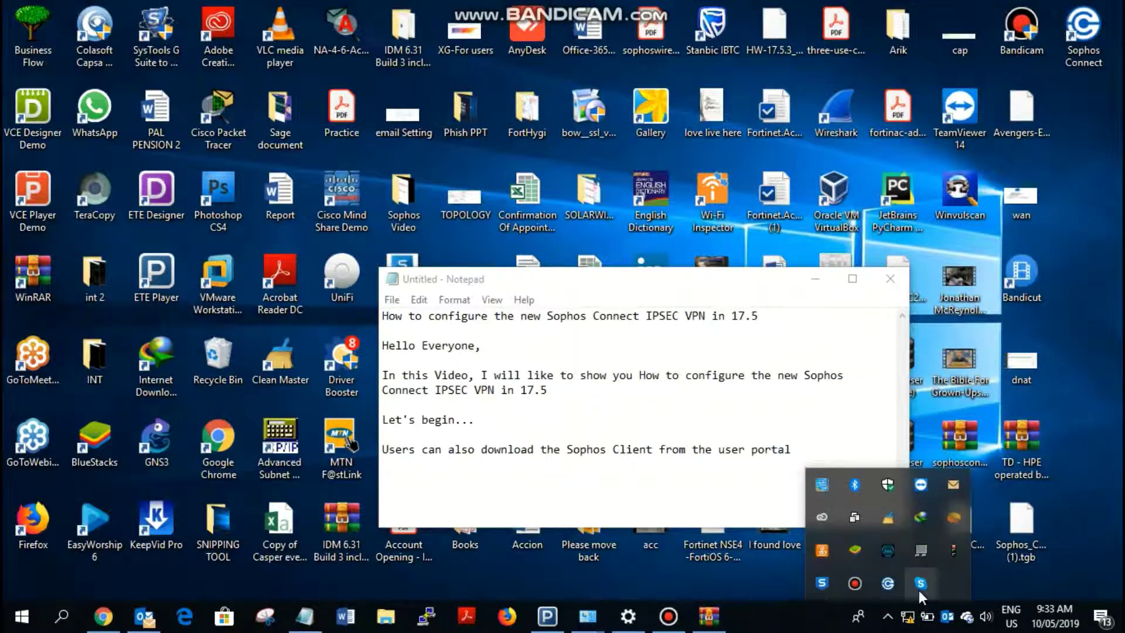
pyautogui.click(920, 592)
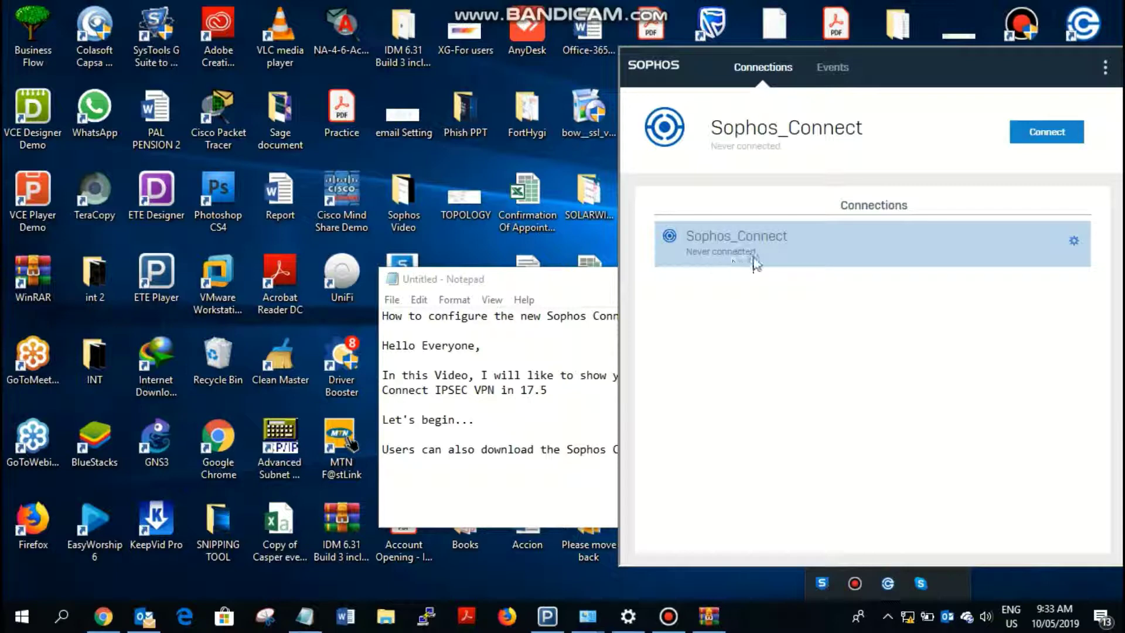
# - Connect Sophos_Connect by entering the username and password with 'Save user name and password' ticked
pyautogui.click(855, 259)
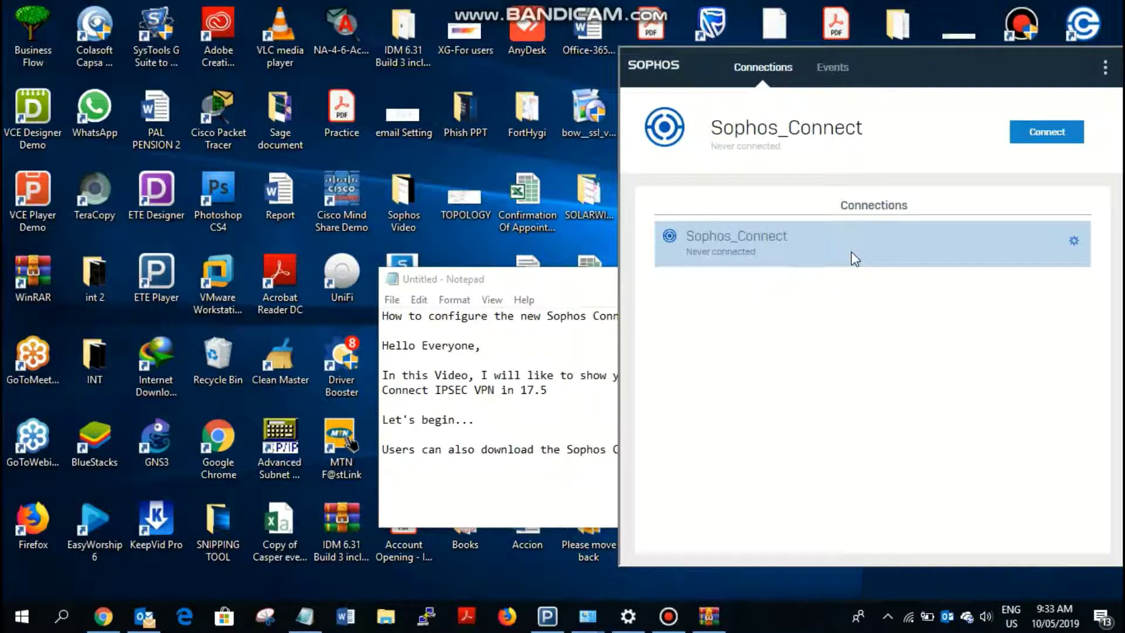
pyautogui.doubleClick(852, 246)
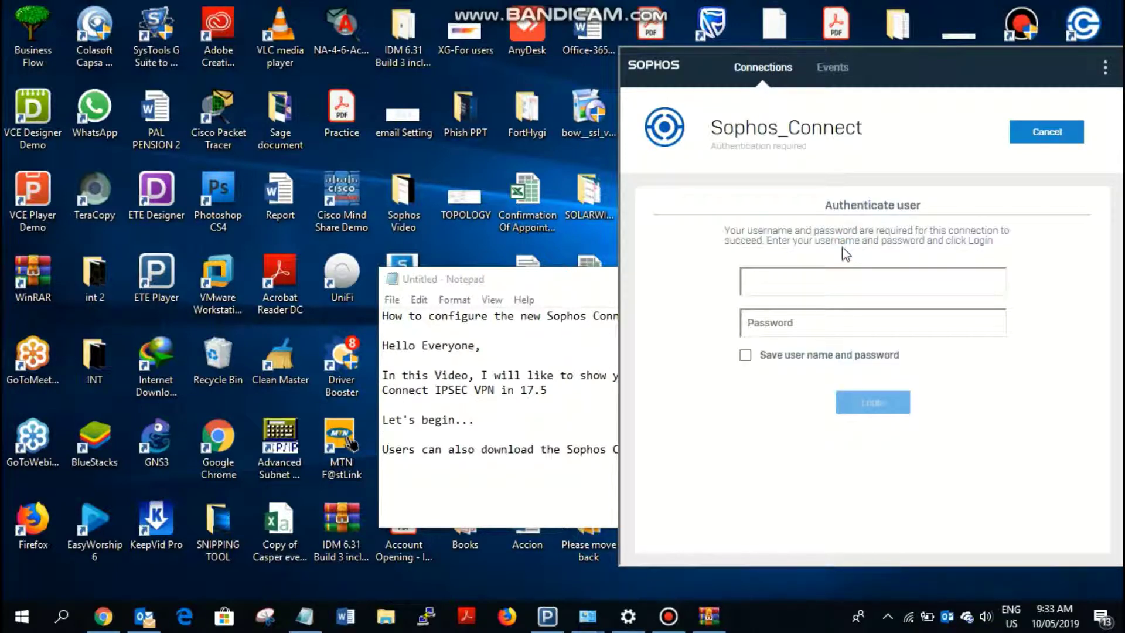
pyautogui.write('bow')
pyautogui.press('Tab')
pyautogui.write('p')
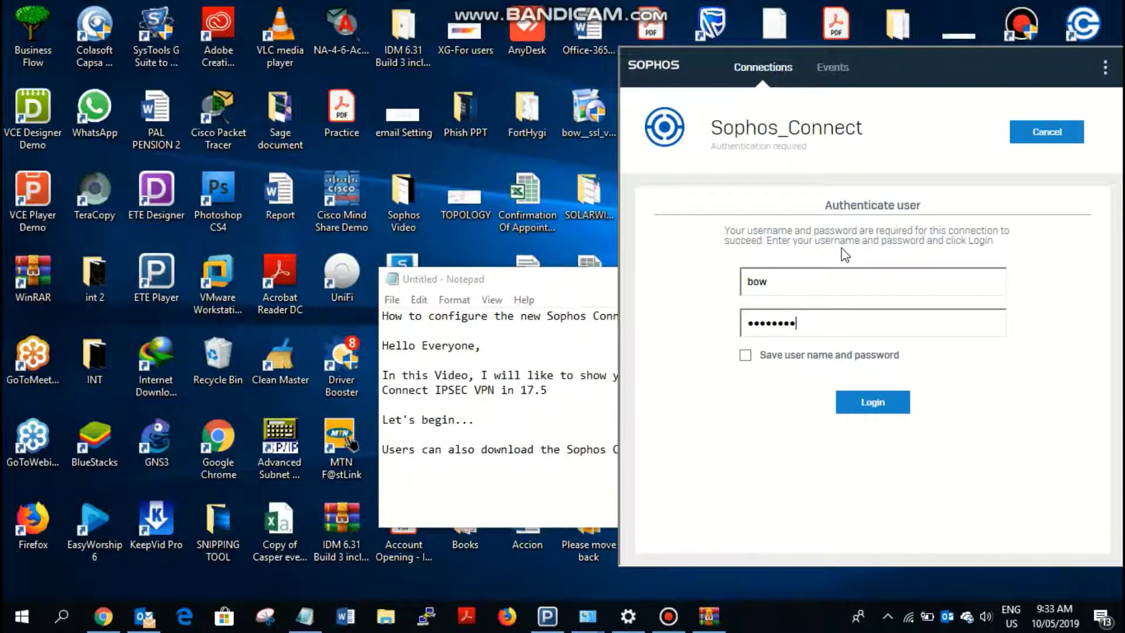
pyautogui.click(746, 355)
pyautogui.click(882, 407)
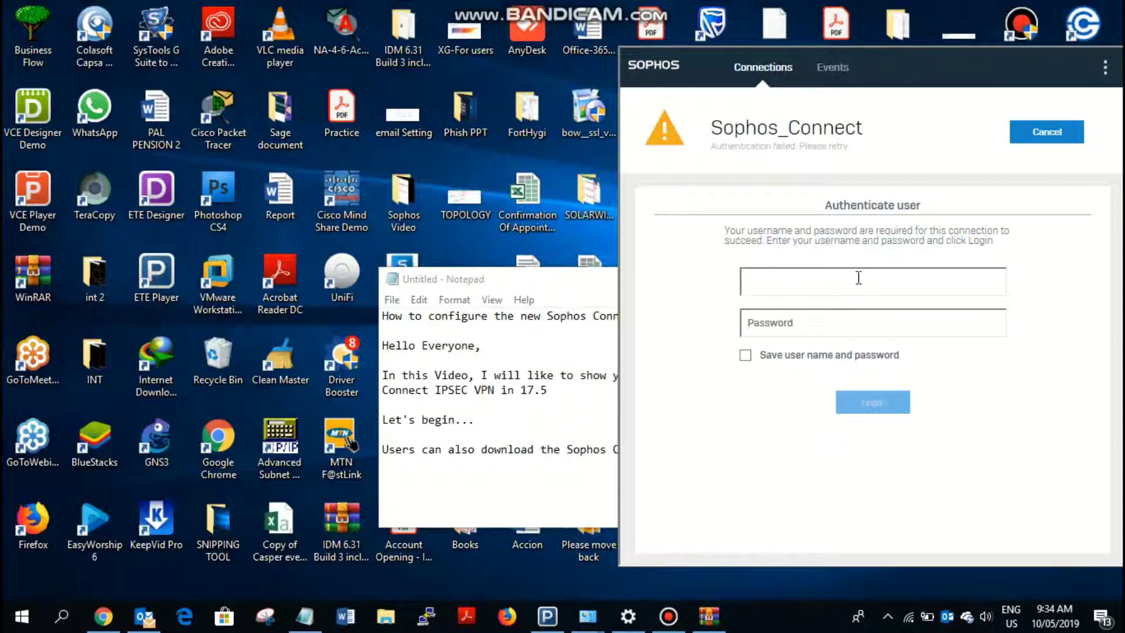
# - After the failed attempt, re-enter the password, keep credentials saved, and log in again
pyautogui.press('Tab')
pyautogui.write('•')
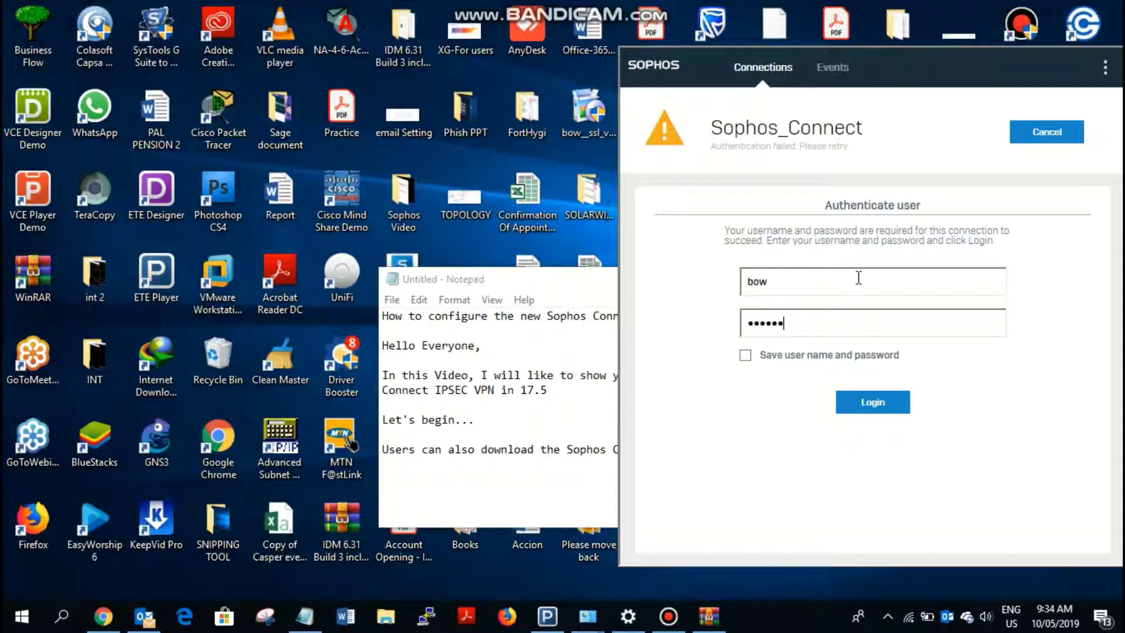
pyautogui.click(787, 355)
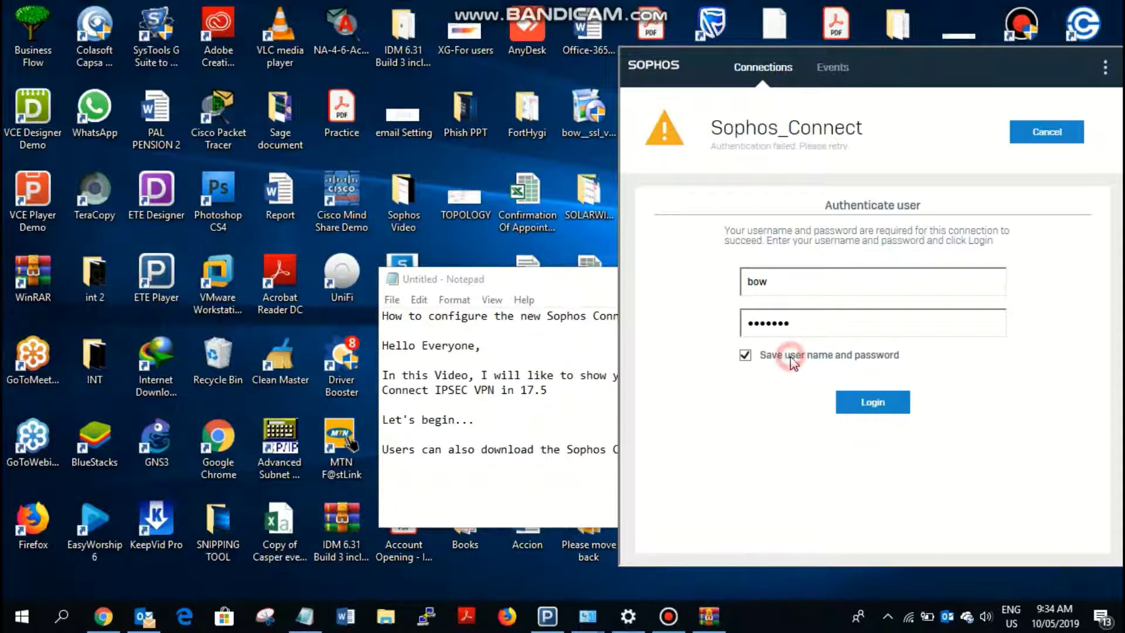
pyautogui.click(863, 403)
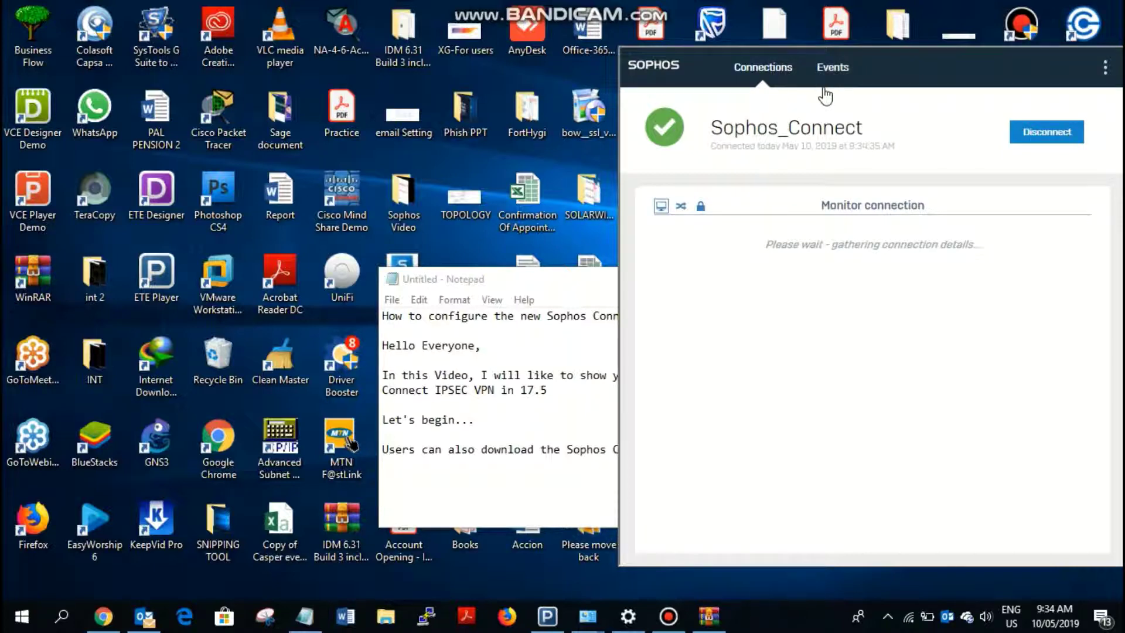
# - Review the Events log and the tunnel's general, IP/traffic and IKE/IPsec details, then return to Notepad
pyautogui.click(833, 68)
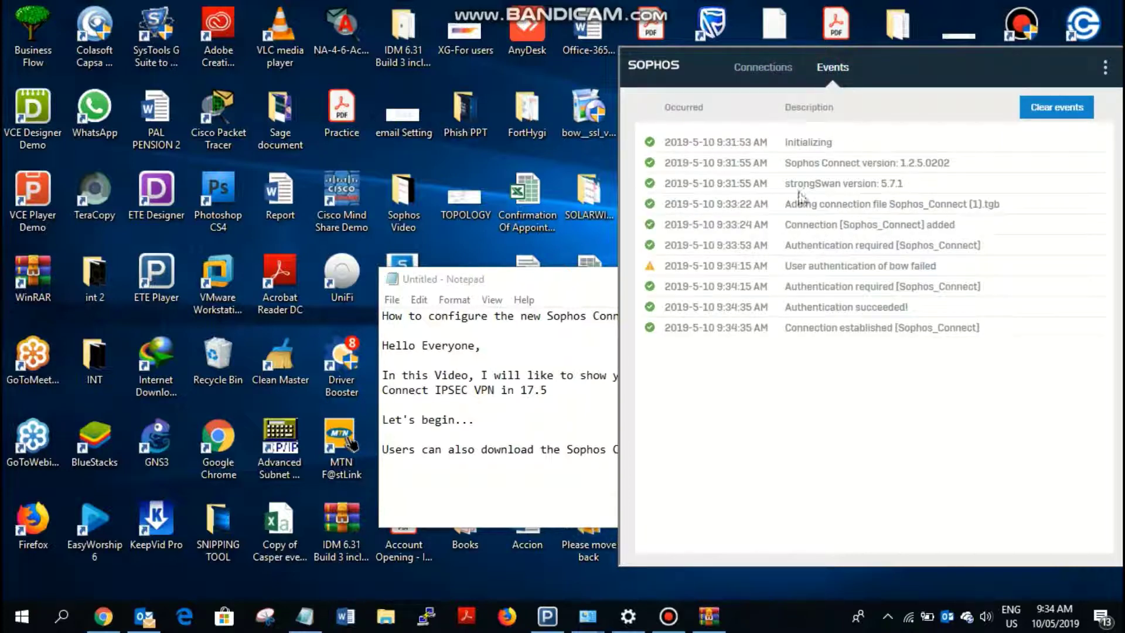
pyautogui.click(763, 68)
pyautogui.click(658, 208)
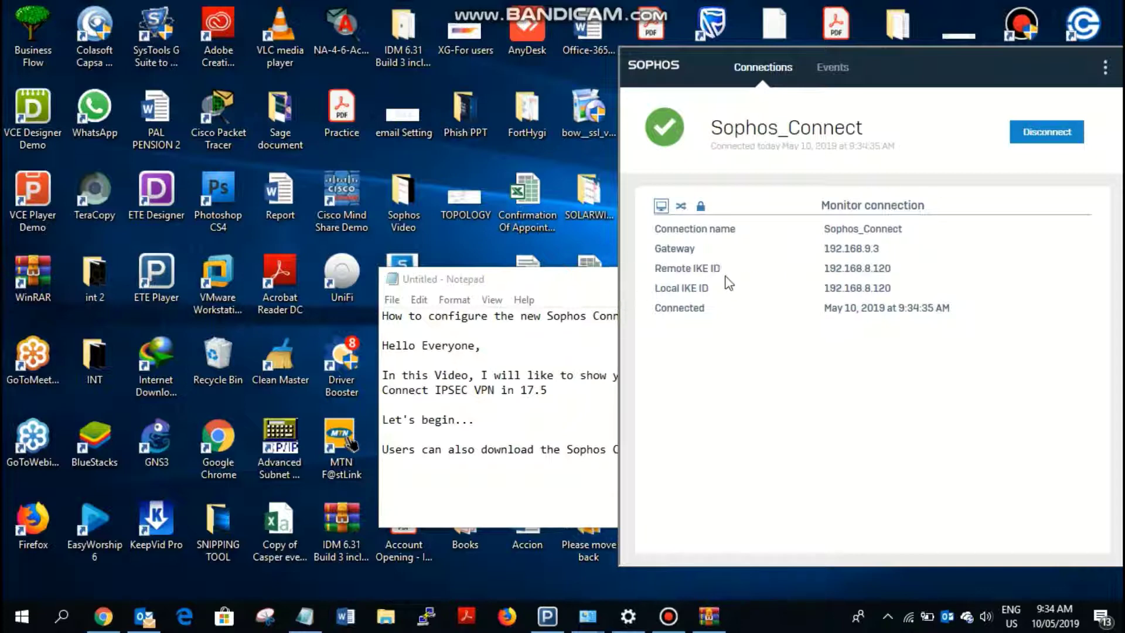
pyautogui.click(680, 206)
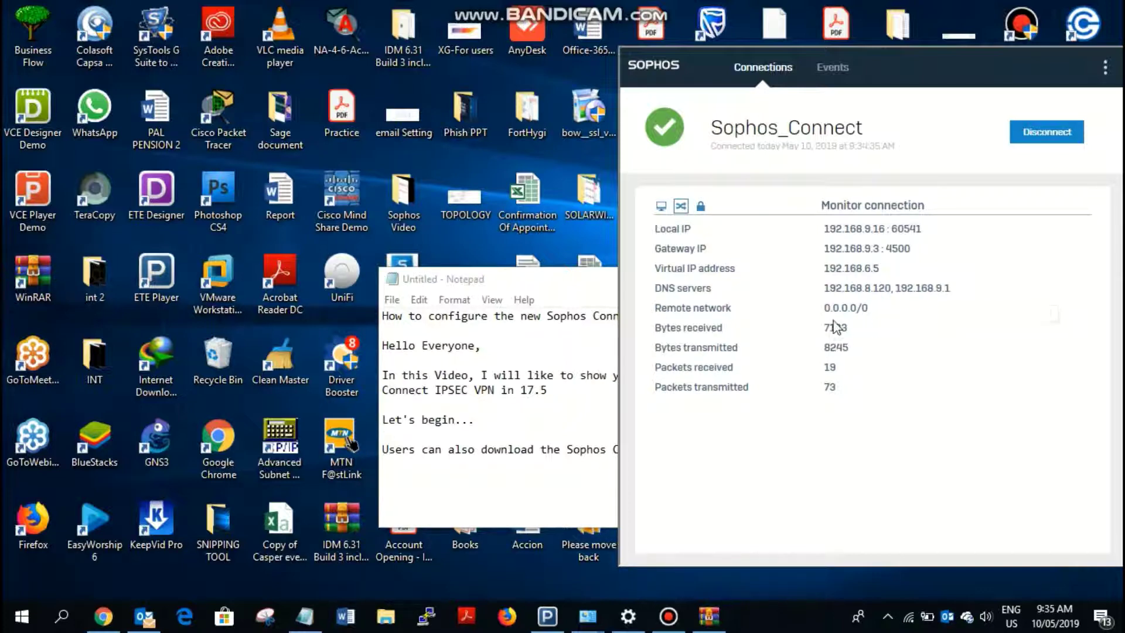
pyautogui.click(700, 209)
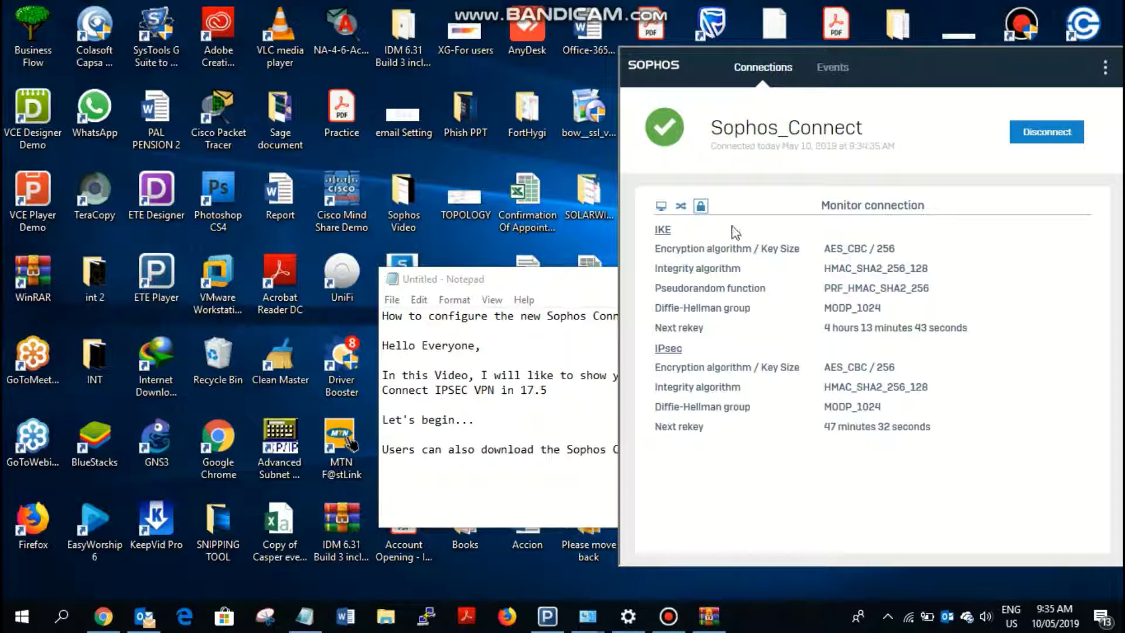
pyautogui.click(680, 206)
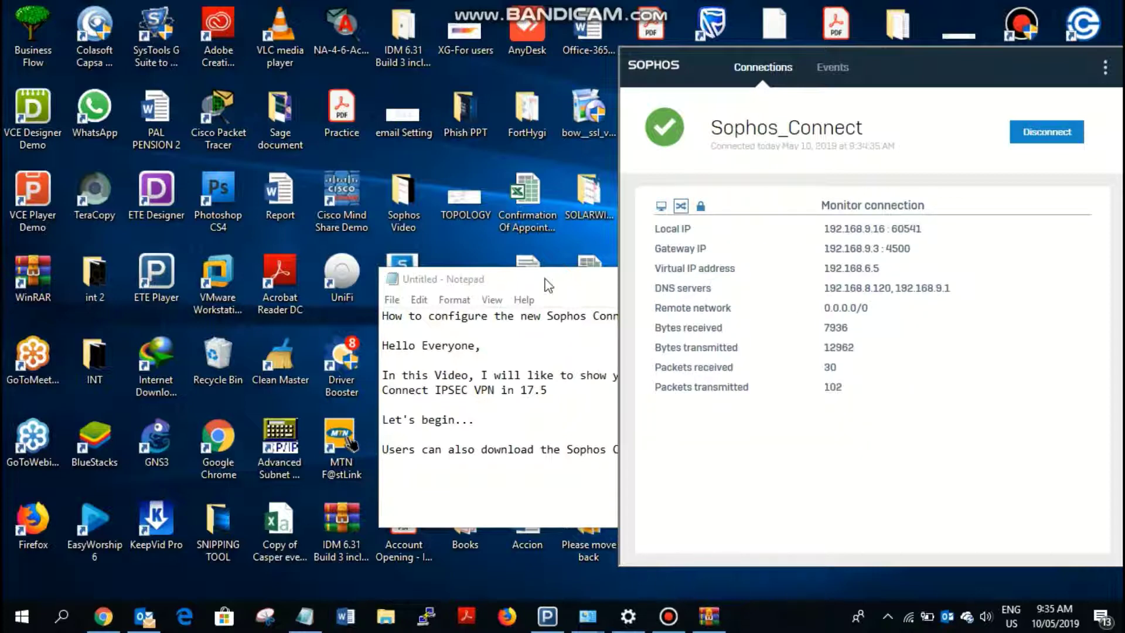
pyautogui.click(544, 279)
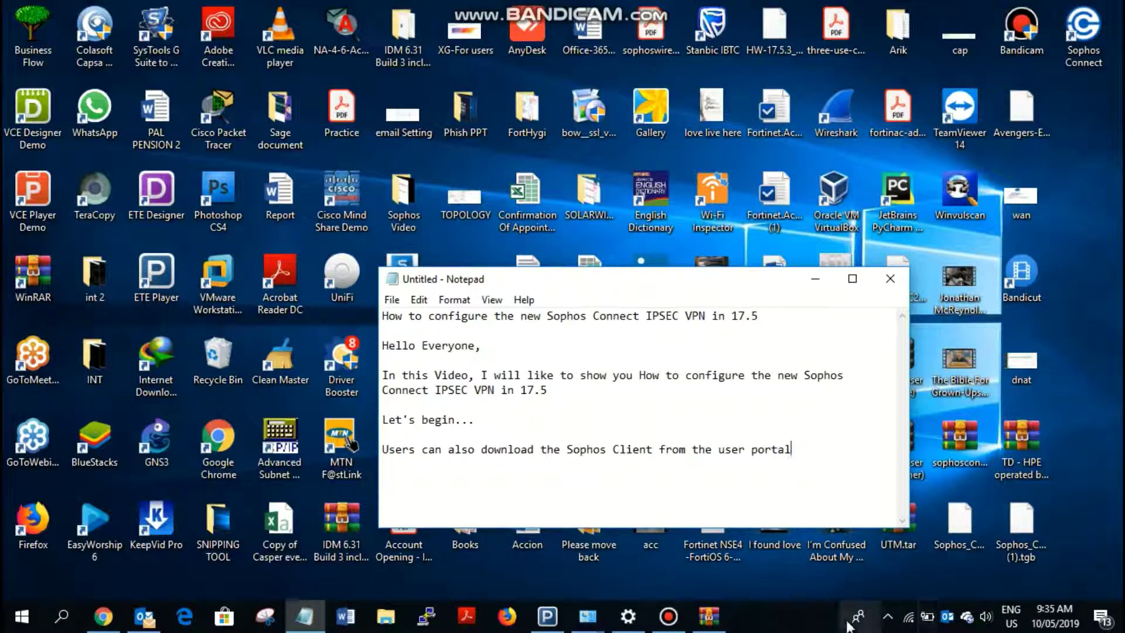
# - Reopen the Sophos Connect client from the tray and dismiss it again
pyautogui.click(888, 616)
pyautogui.click(895, 579)
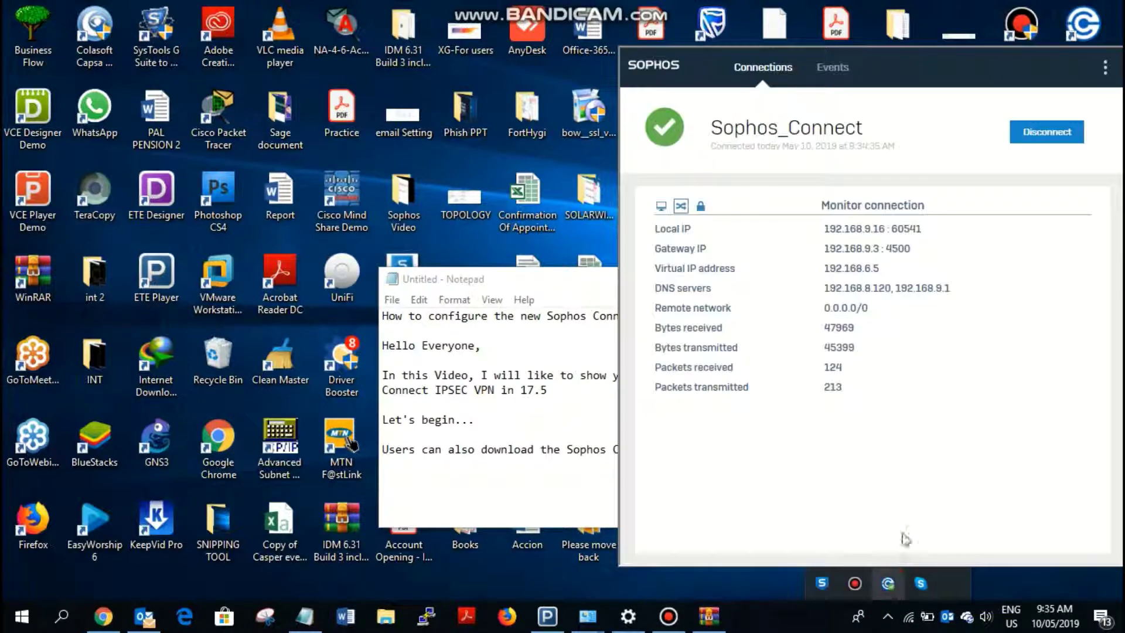
pyautogui.click(545, 477)
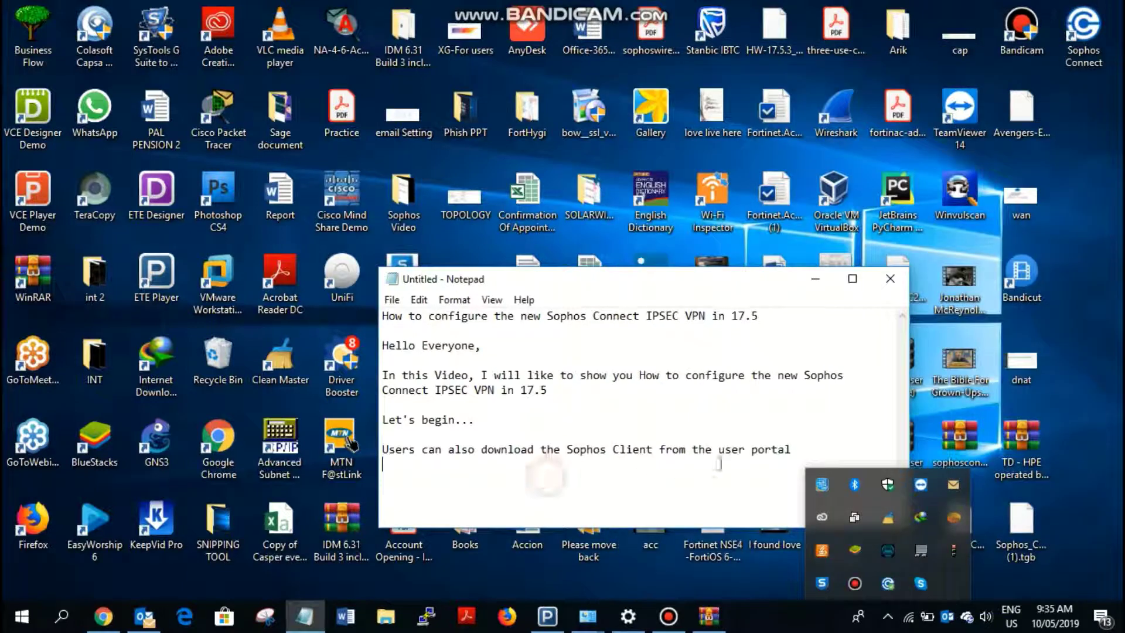
# - After 'portal', add a comma, then the lines 'Now its working..' and 'Thanks Guys.... Kindly subscribe for more videos and'
pyautogui.click(824, 451)
pyautogui.write(',')
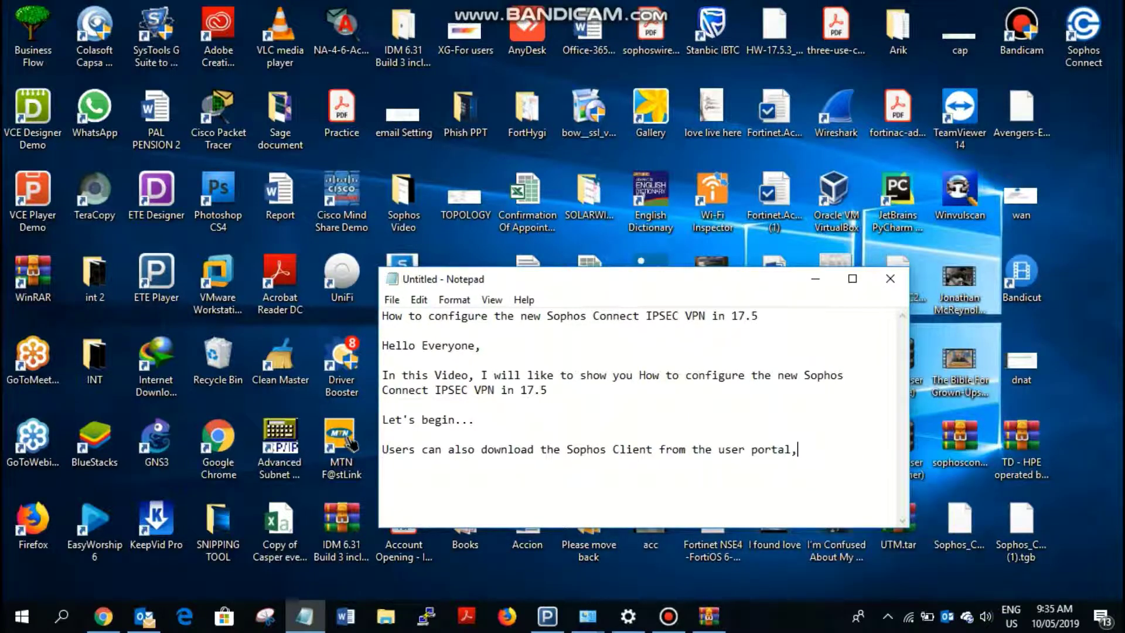
pyautogui.press('Return')
pyautogui.press('Return')
pyautogui.write('Now its working..')
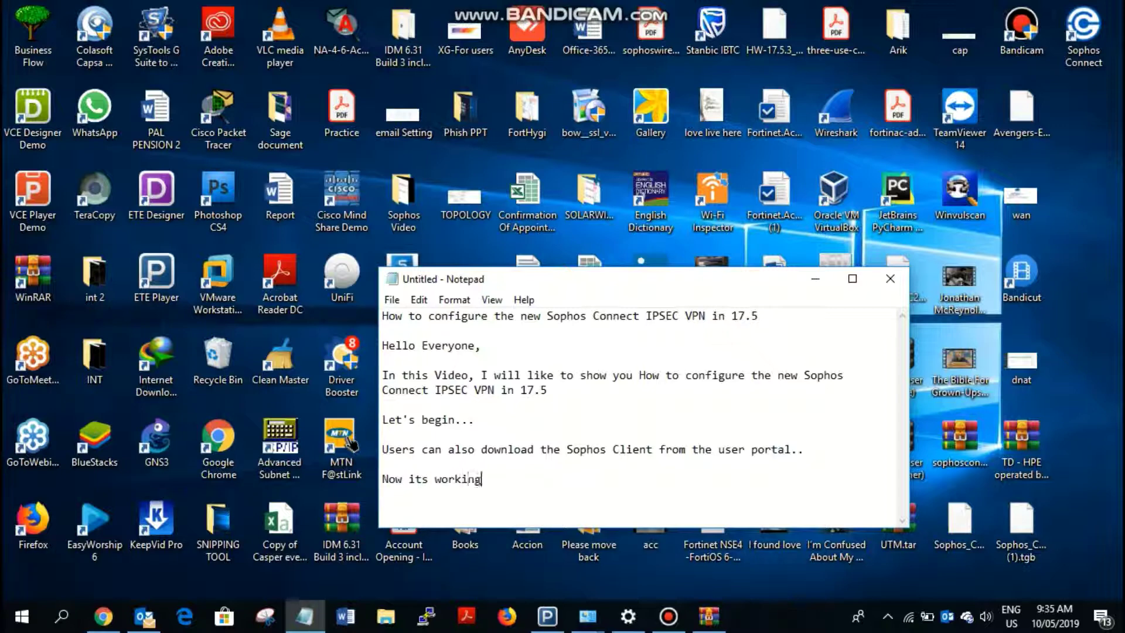
pyautogui.press('Return')
pyautogui.press('Return')
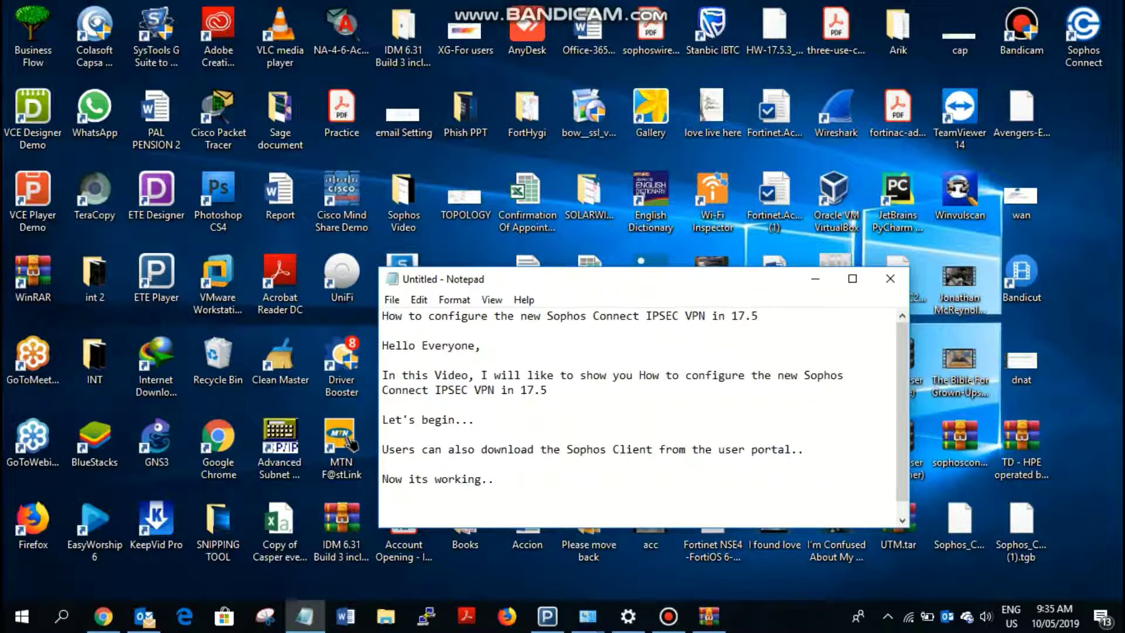
pyautogui.write('Thank')
pyautogui.write('s ')
pyautogui.write('Guys')
pyautogui.write('.... Kindly ')
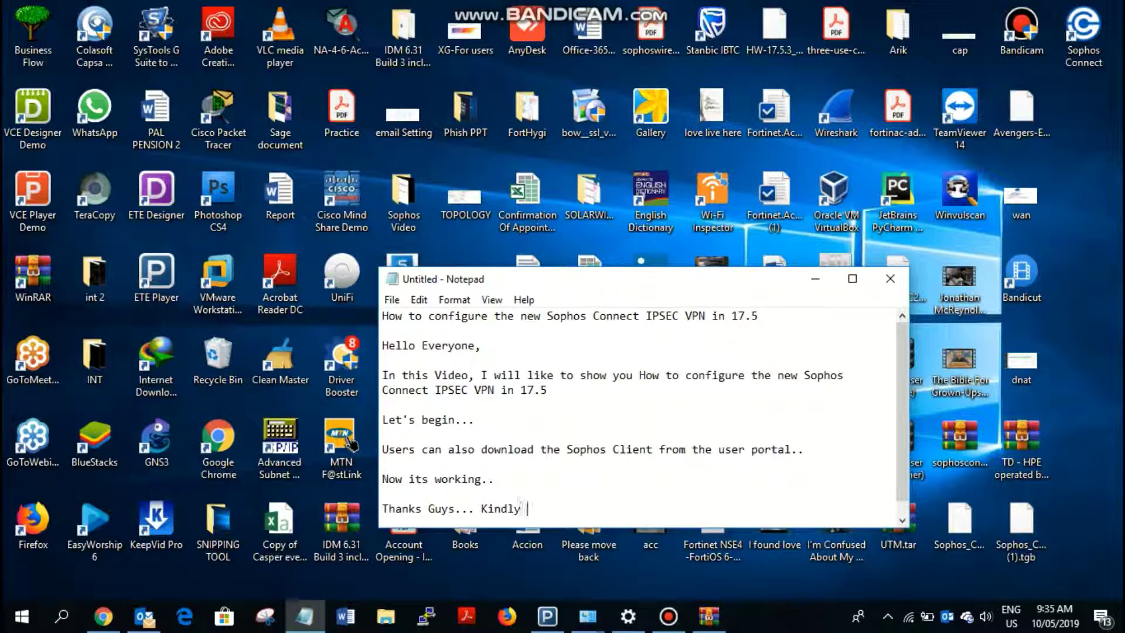
pyautogui.write('subscribe for ')
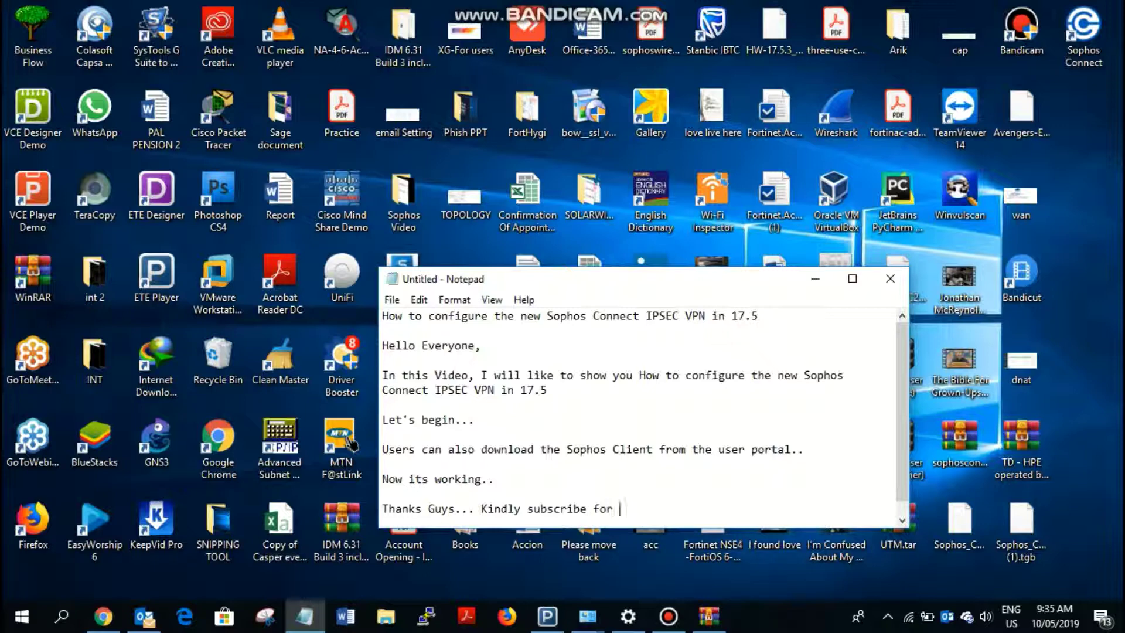
pyautogui.write('more videos and tr')
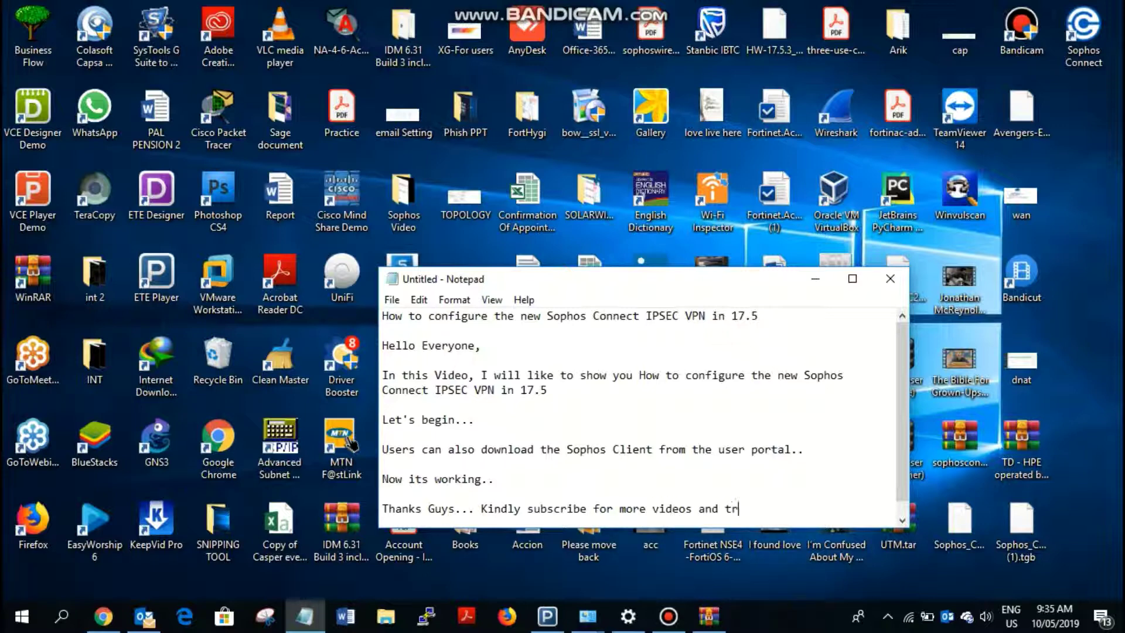